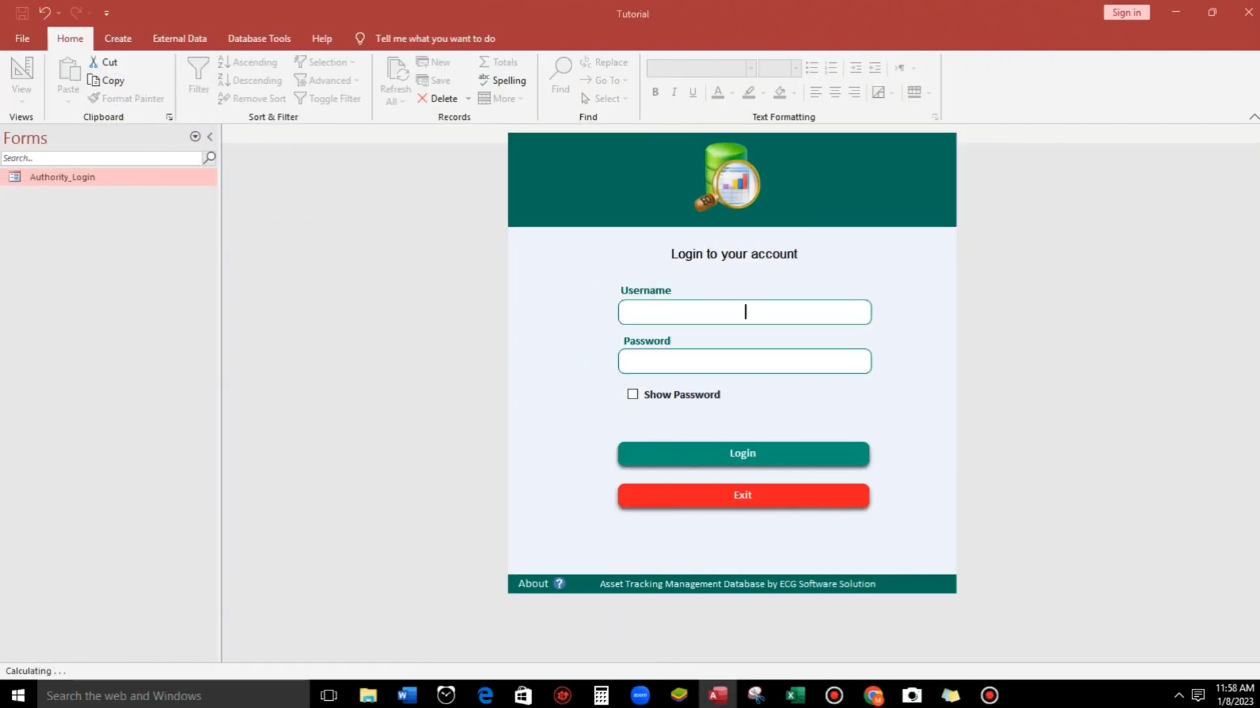
# Step: Enter a lowercase username, then put the login form in Design View and select the username box
pyautogui.write('juan dela c')
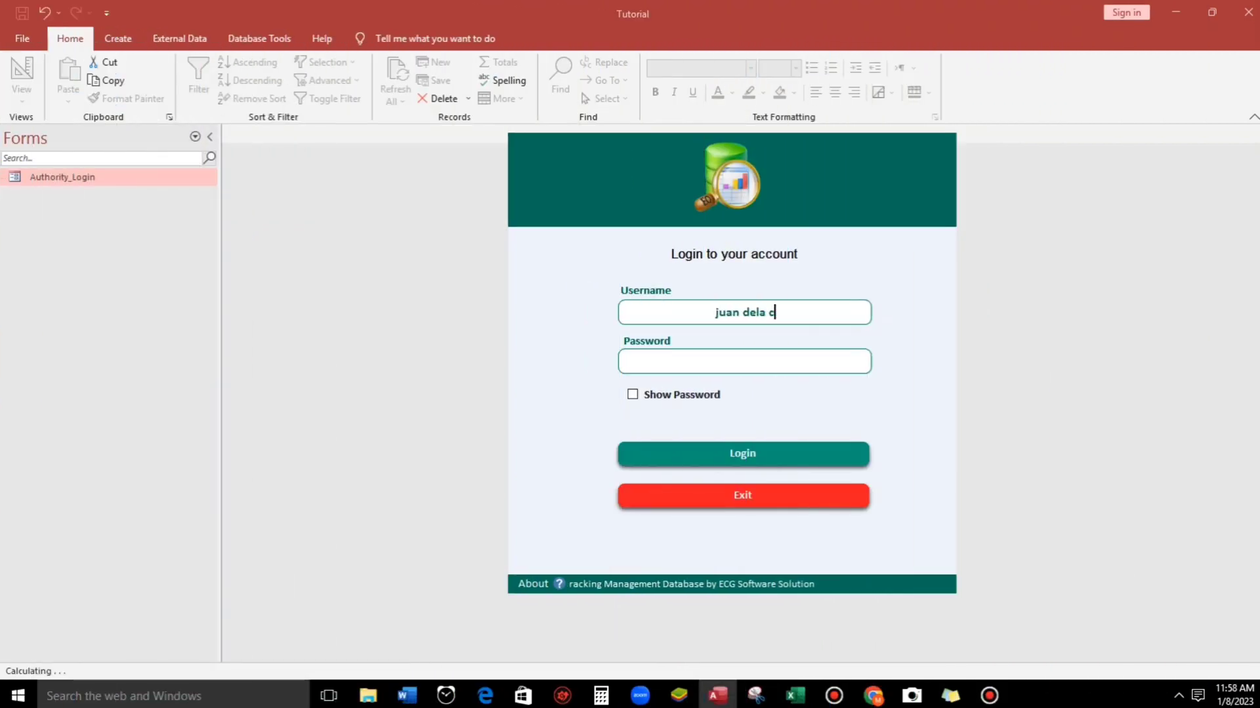
pyautogui.write('rus')
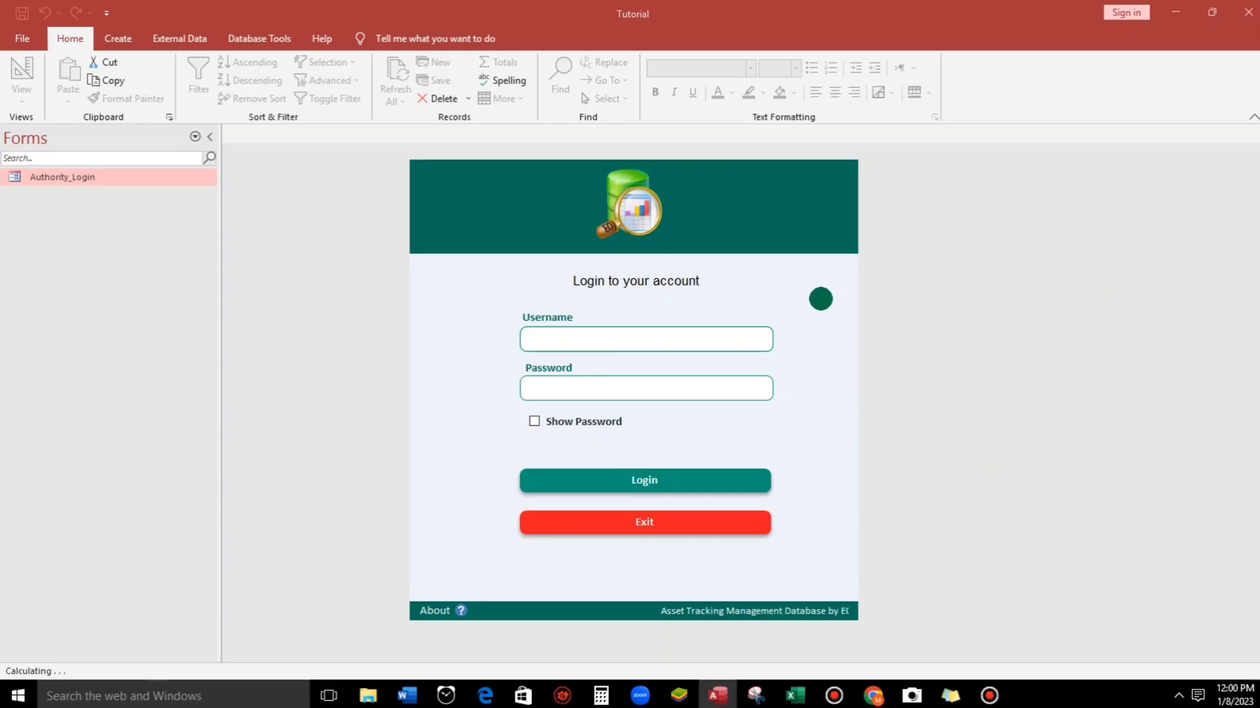
pyautogui.rightClick(820, 299)
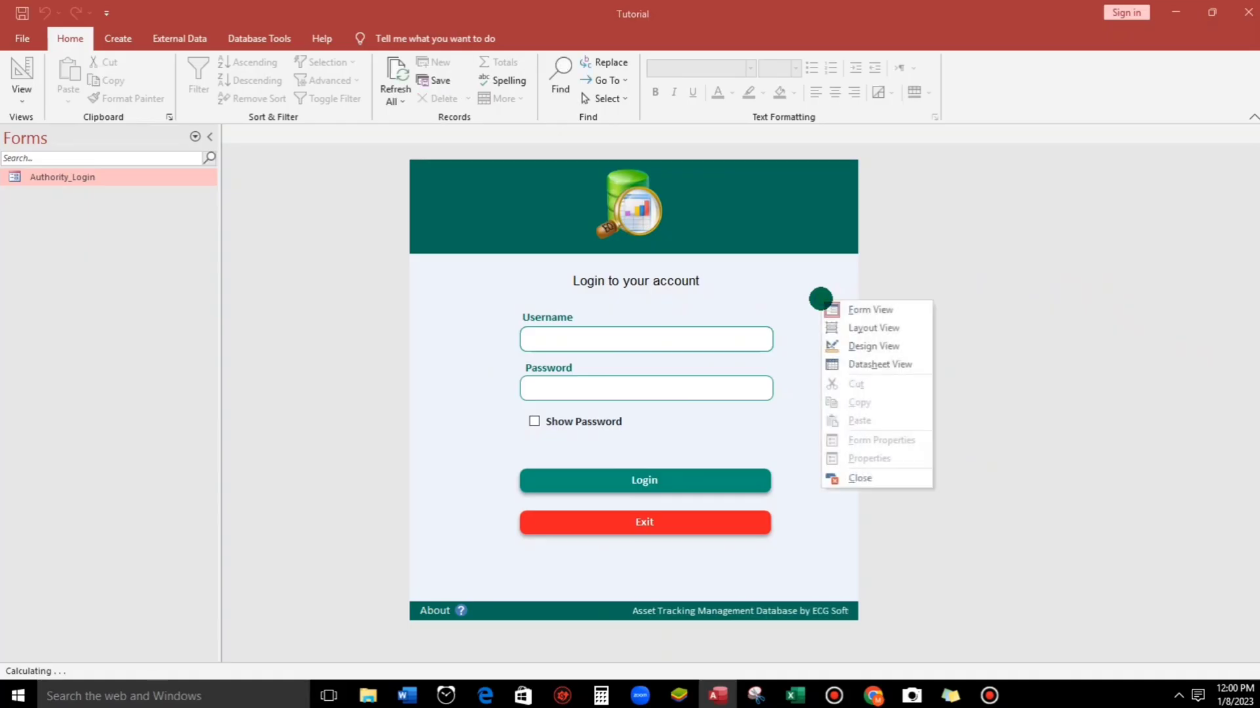
pyautogui.click(876, 350)
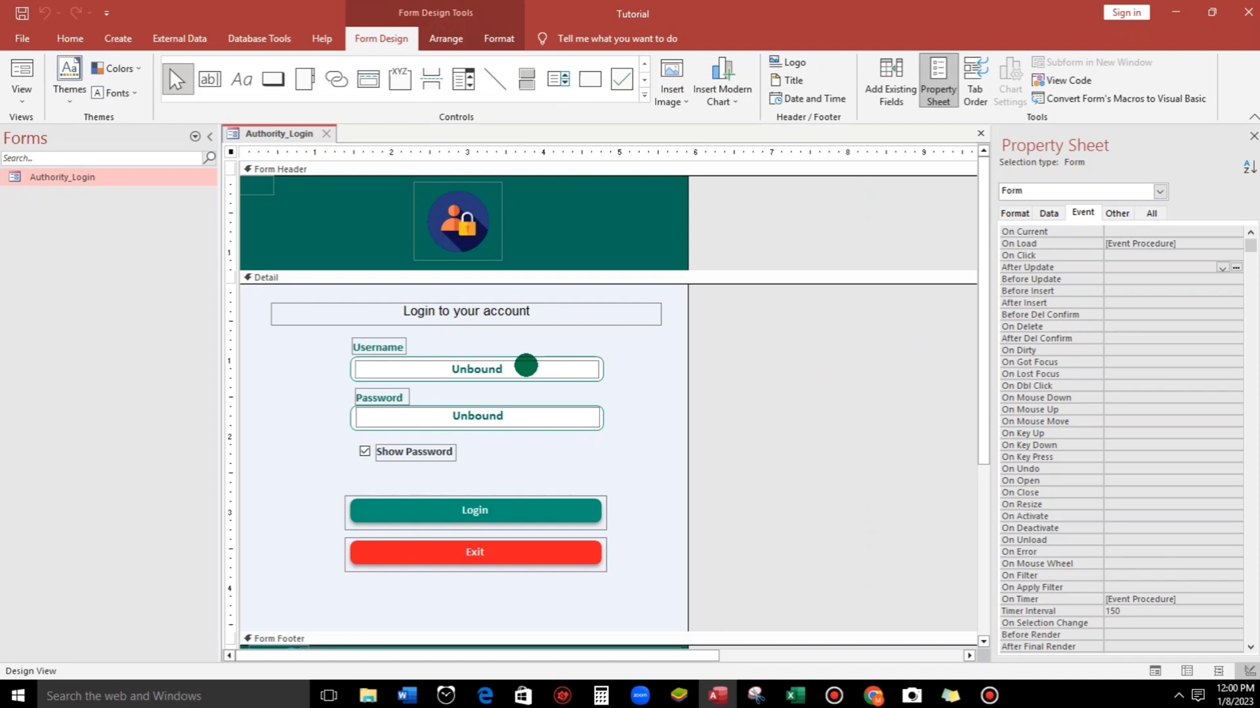
pyautogui.click(522, 367)
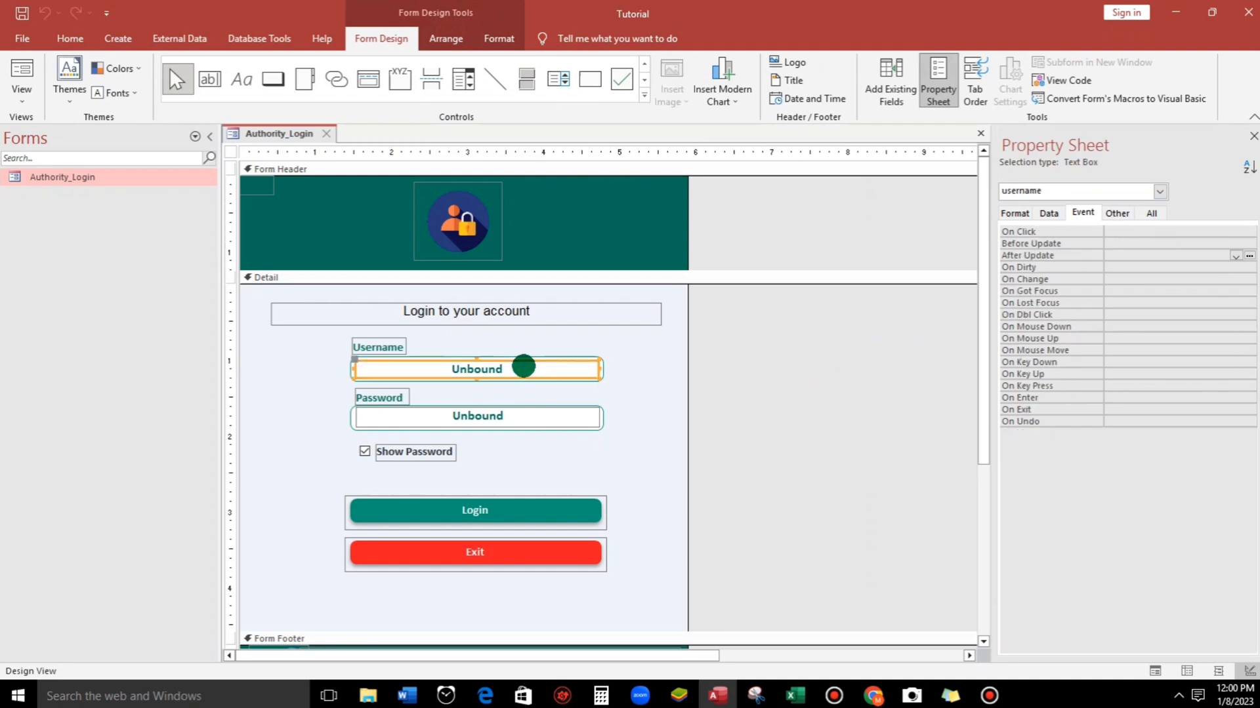
# Step: Create an After Update event procedure for the username box with the Code Builder
pyautogui.click(1115, 212)
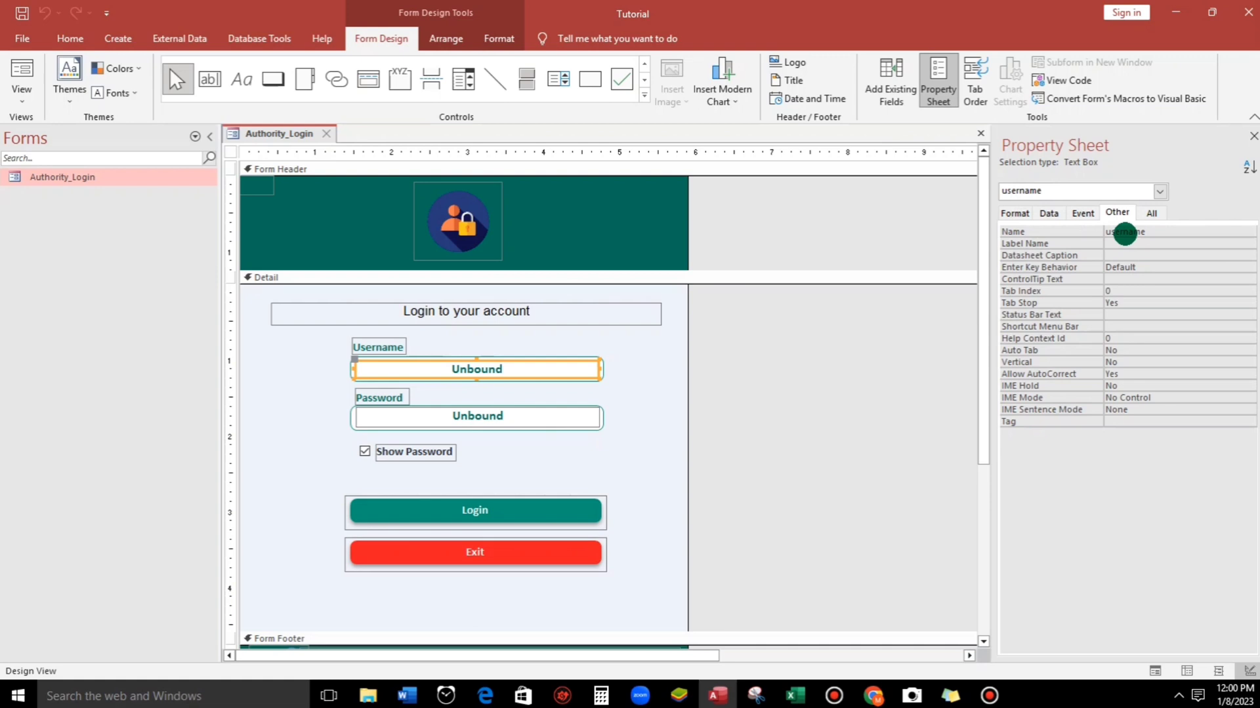
pyautogui.click(1079, 212)
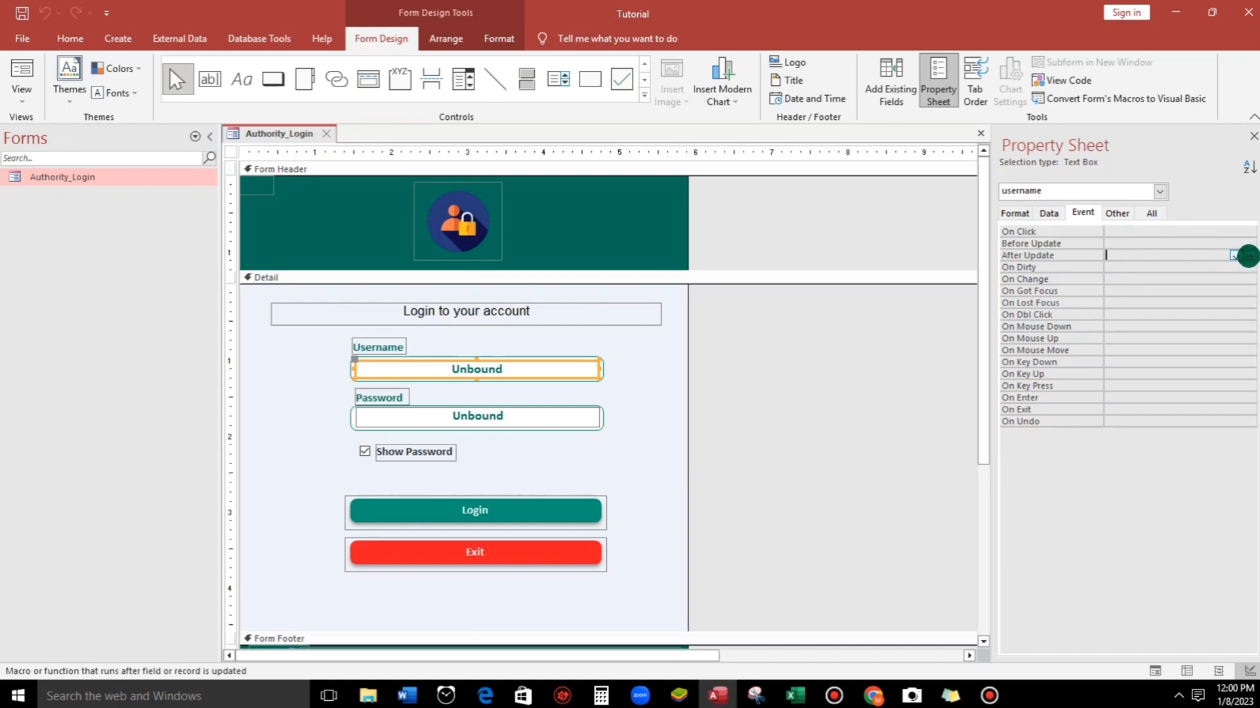
pyautogui.click(1248, 255)
pyautogui.click(577, 206)
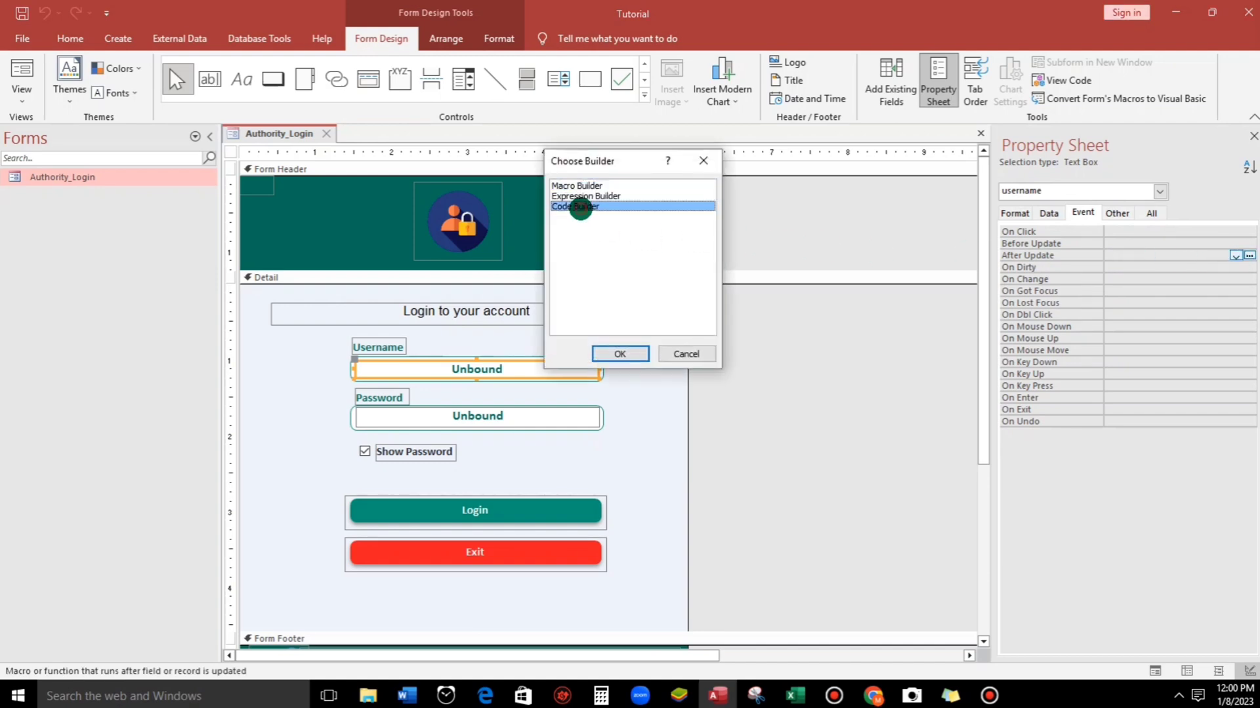
pyautogui.click(620, 354)
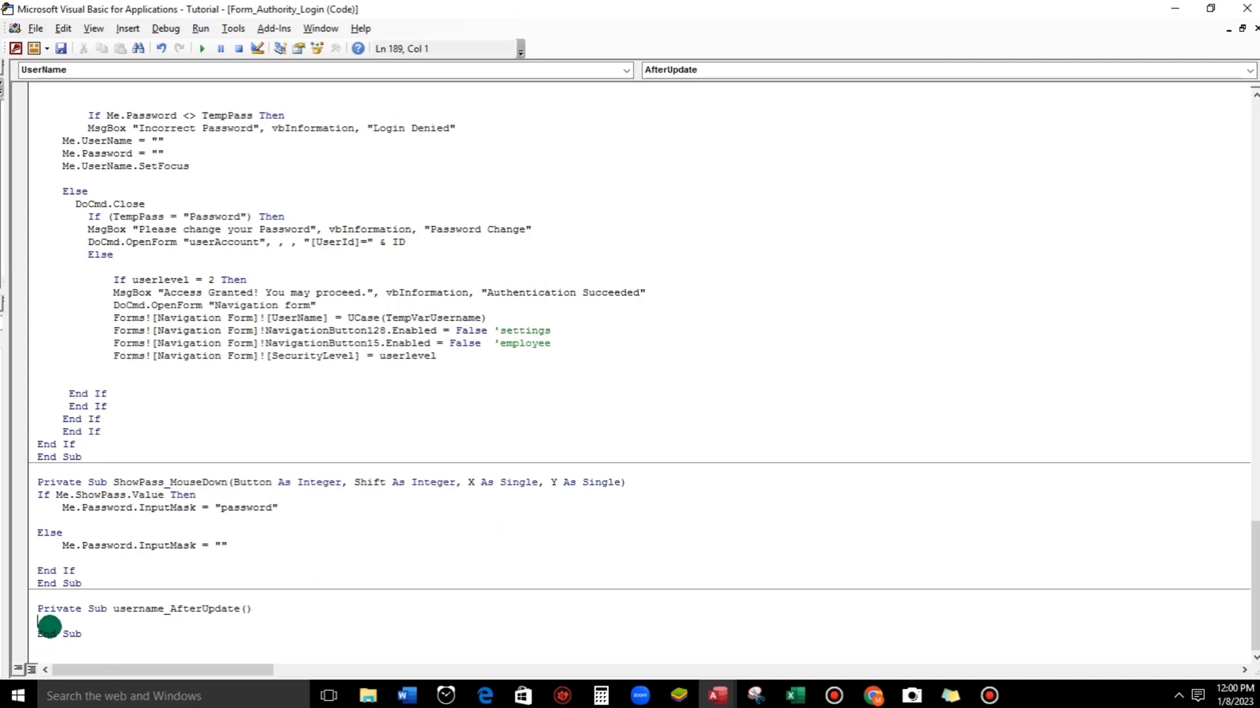
# Step: Begin the After Update line as Me.UserName = StrConv(Me.UserName
pyautogui.press('Return')
pyautogui.press('Return')
pyautogui.press('Return')
pyautogui.press('Return')
pyautogui.press('Return')
pyautogui.press('Return')
pyautogui.press('Return')
pyautogui.press('Return')
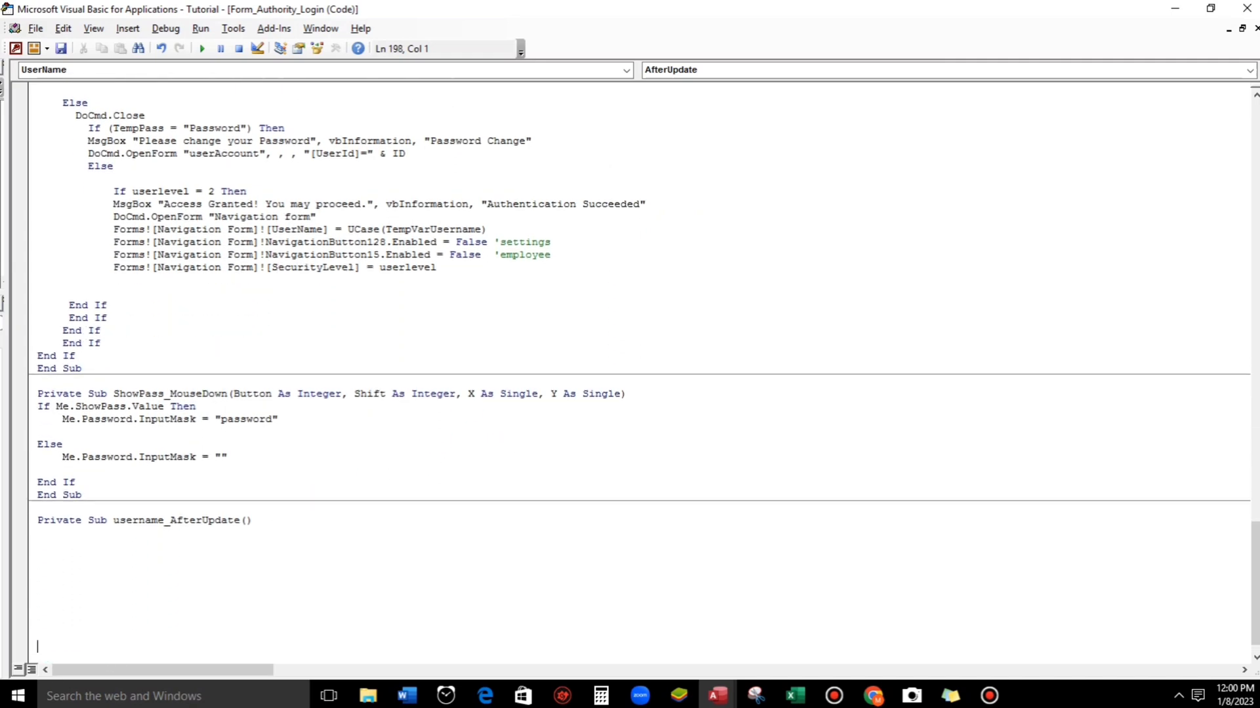
pyautogui.press('Return')
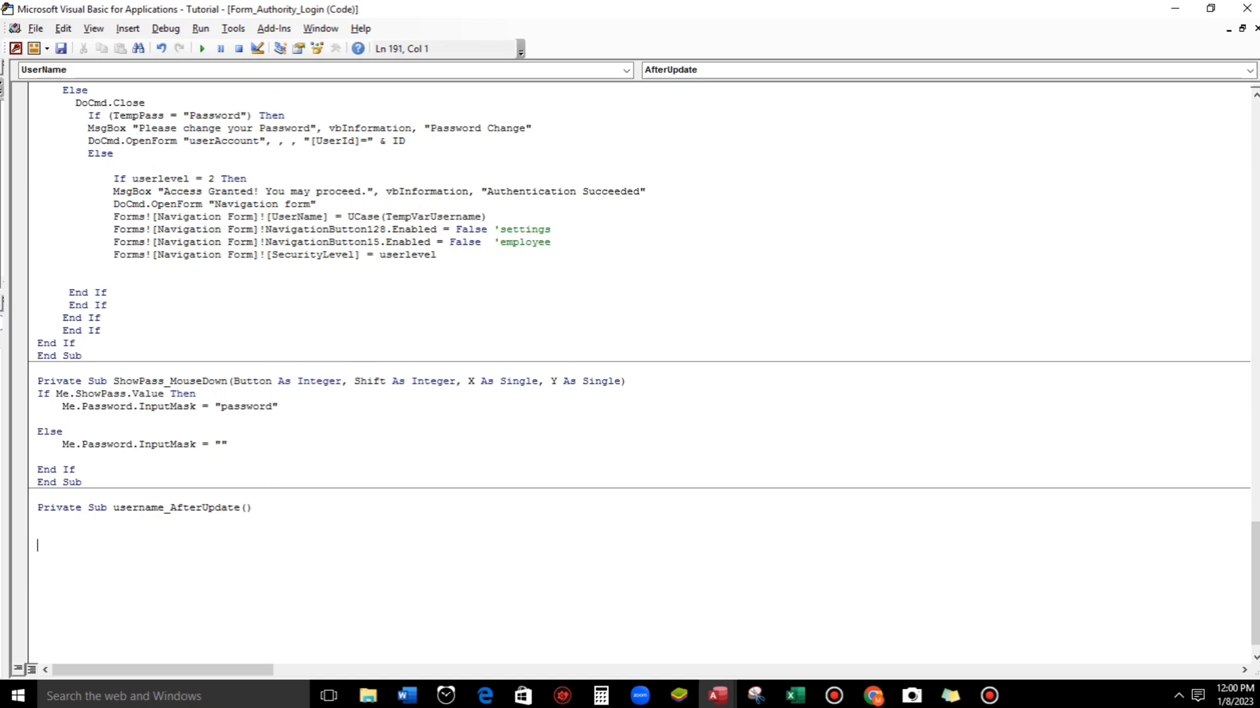
pyautogui.write('me.')
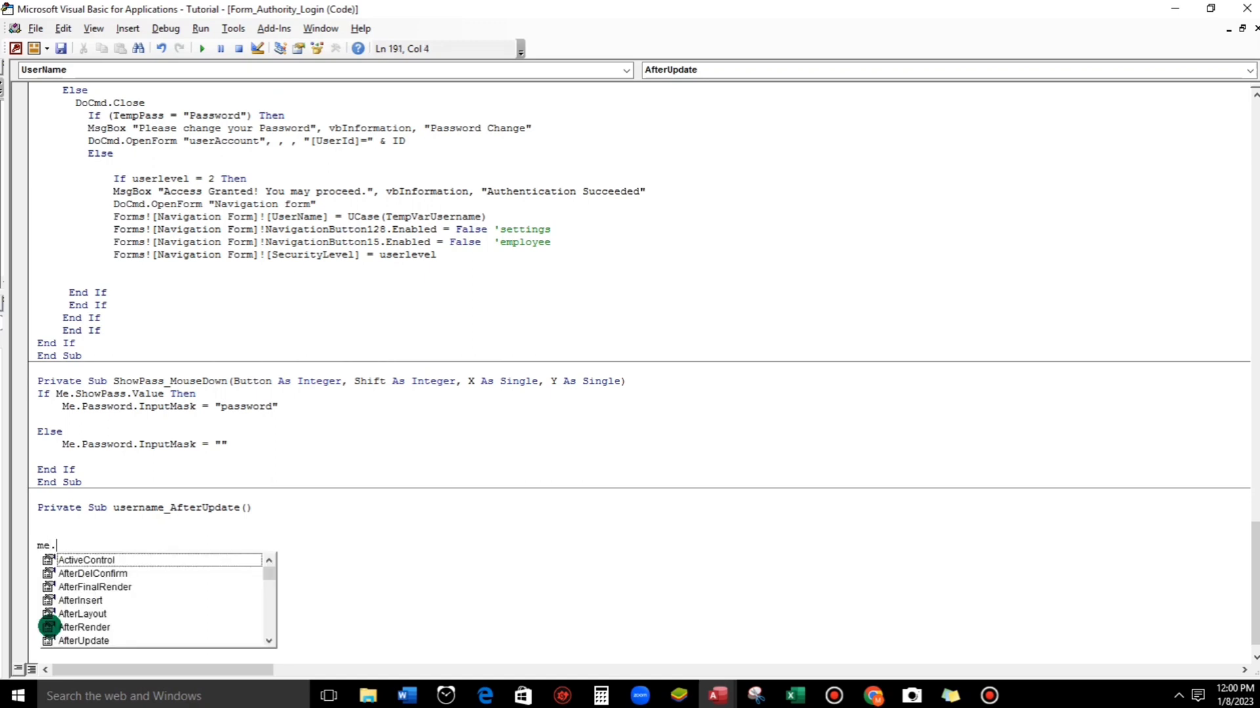
pyautogui.write('user')
pyautogui.press('Tab')
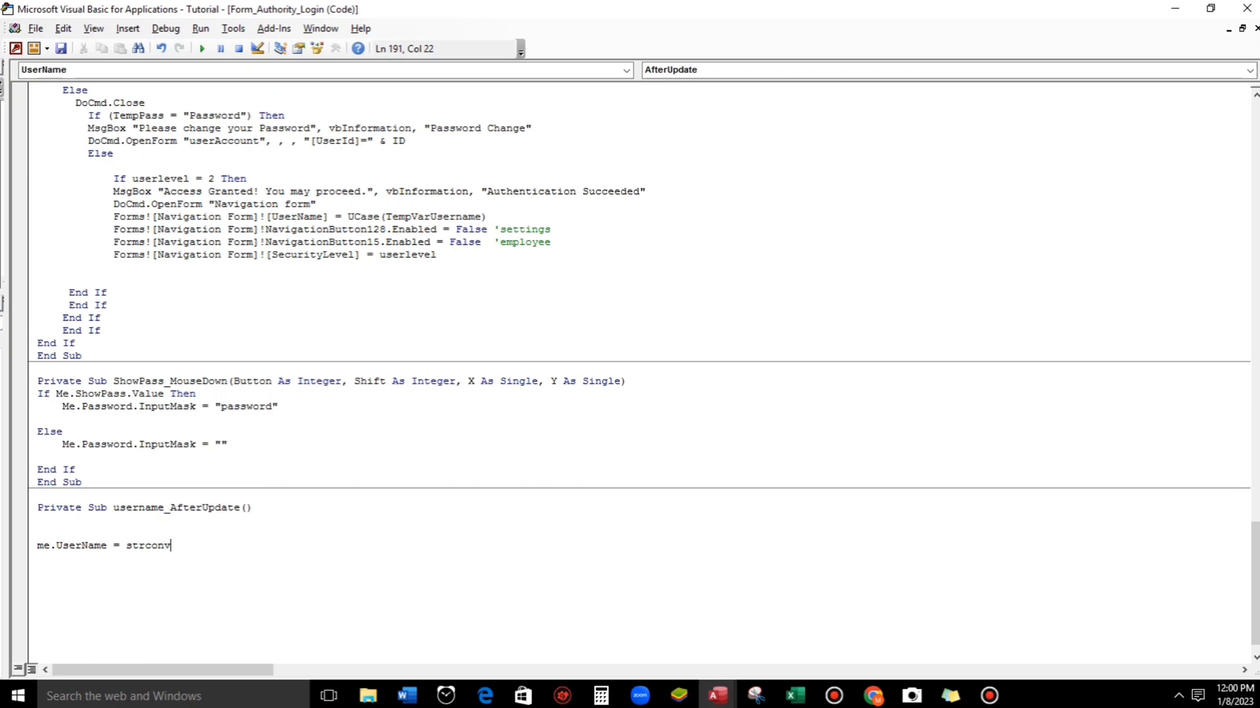
pyautogui.write('(')
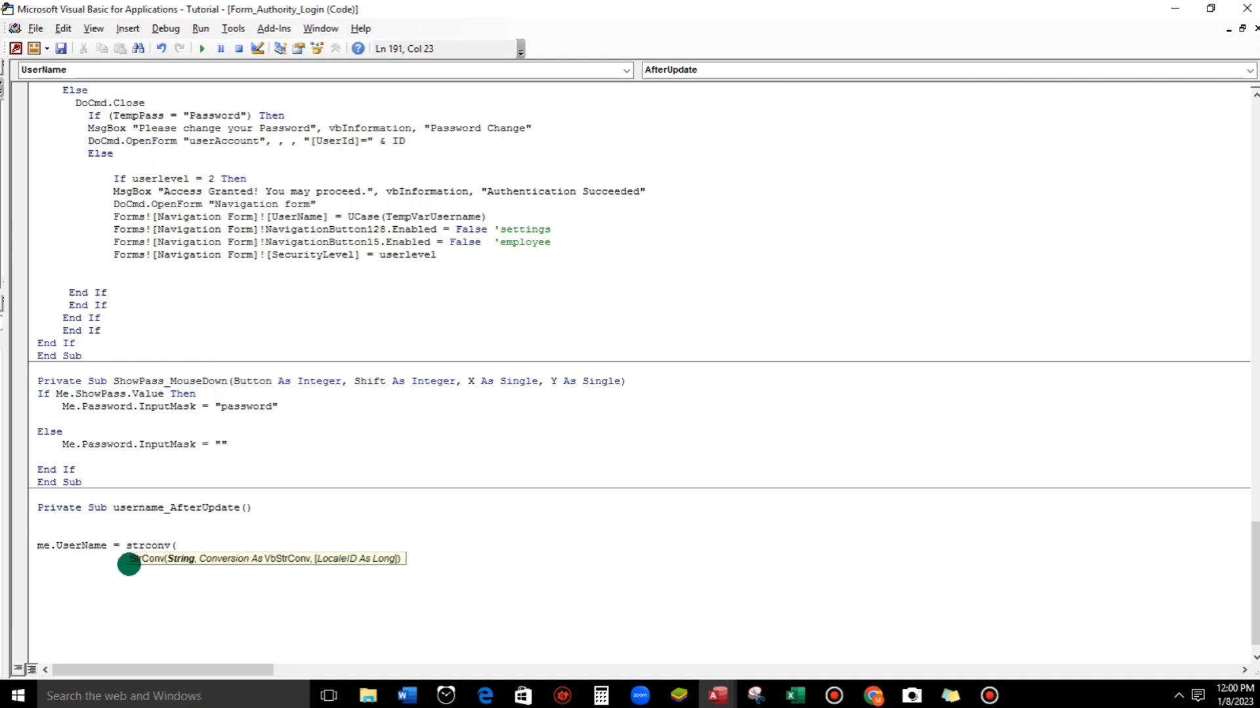
pyautogui.write('.user')
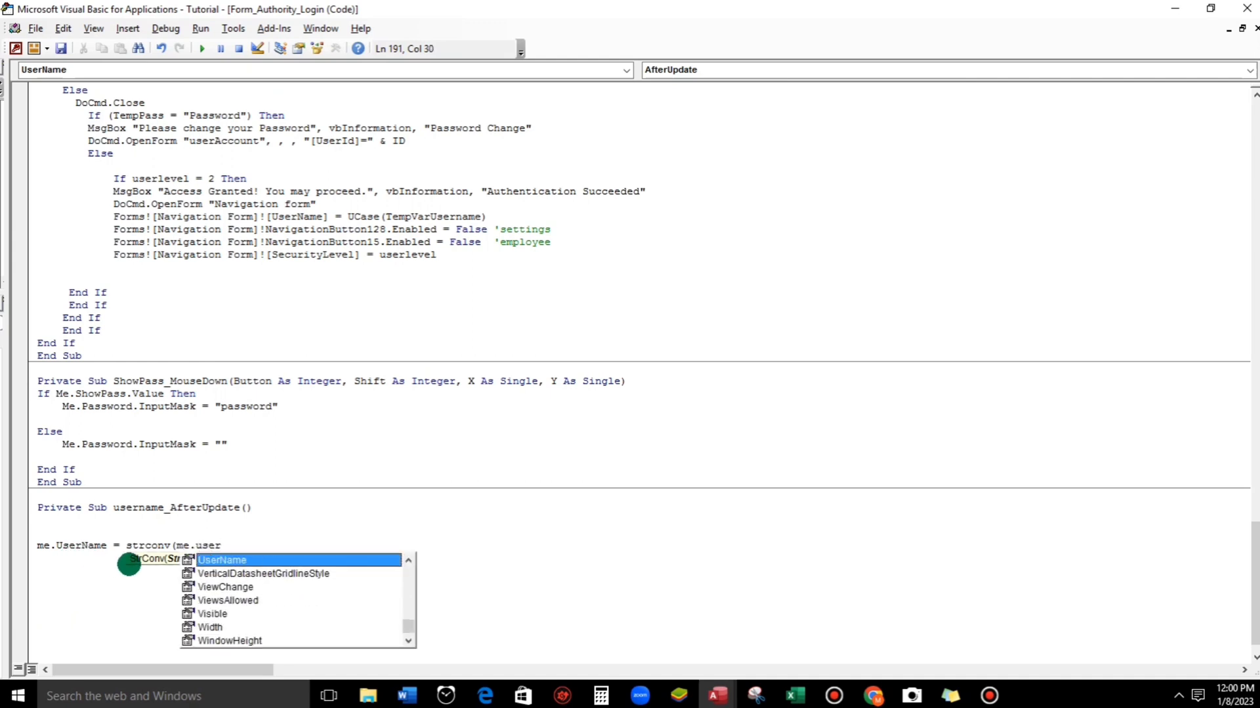
pyautogui.press('Tab')
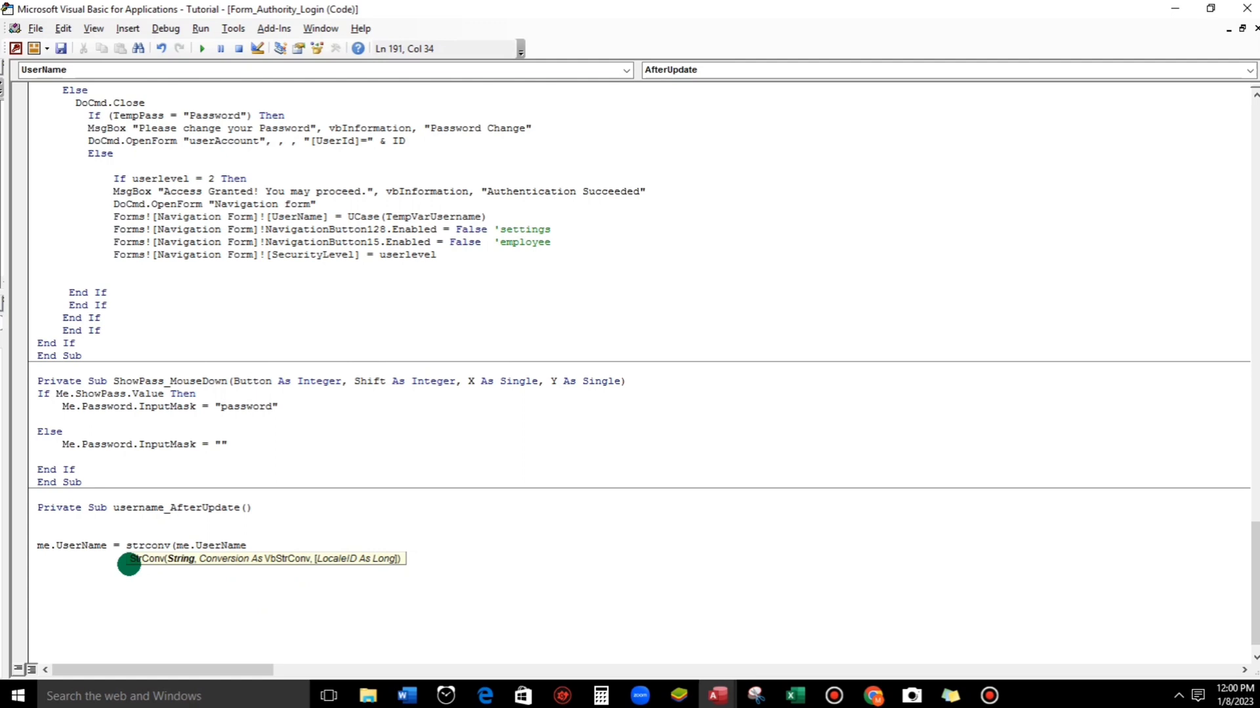
# Step: Finish the StrConv call with vbProperCase and close the VBA editor
pyautogui.write(',')
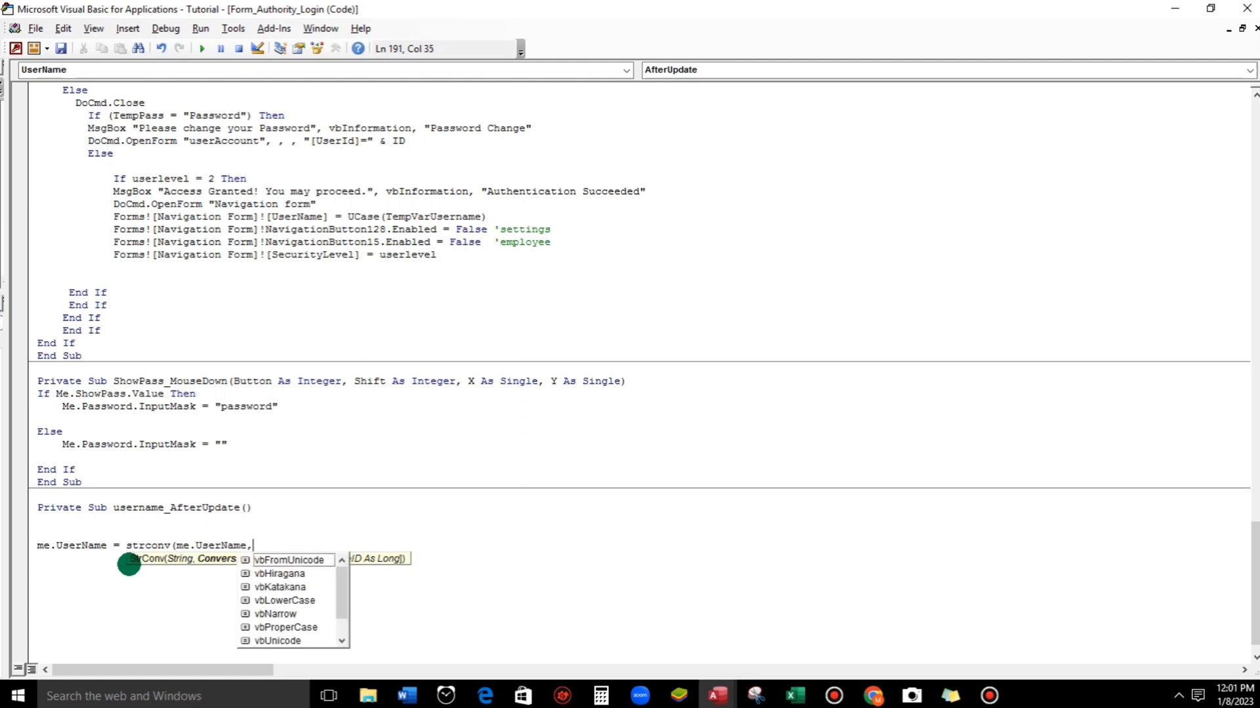
pyautogui.moveTo(340, 588); pyautogui.dragTo(339, 611)
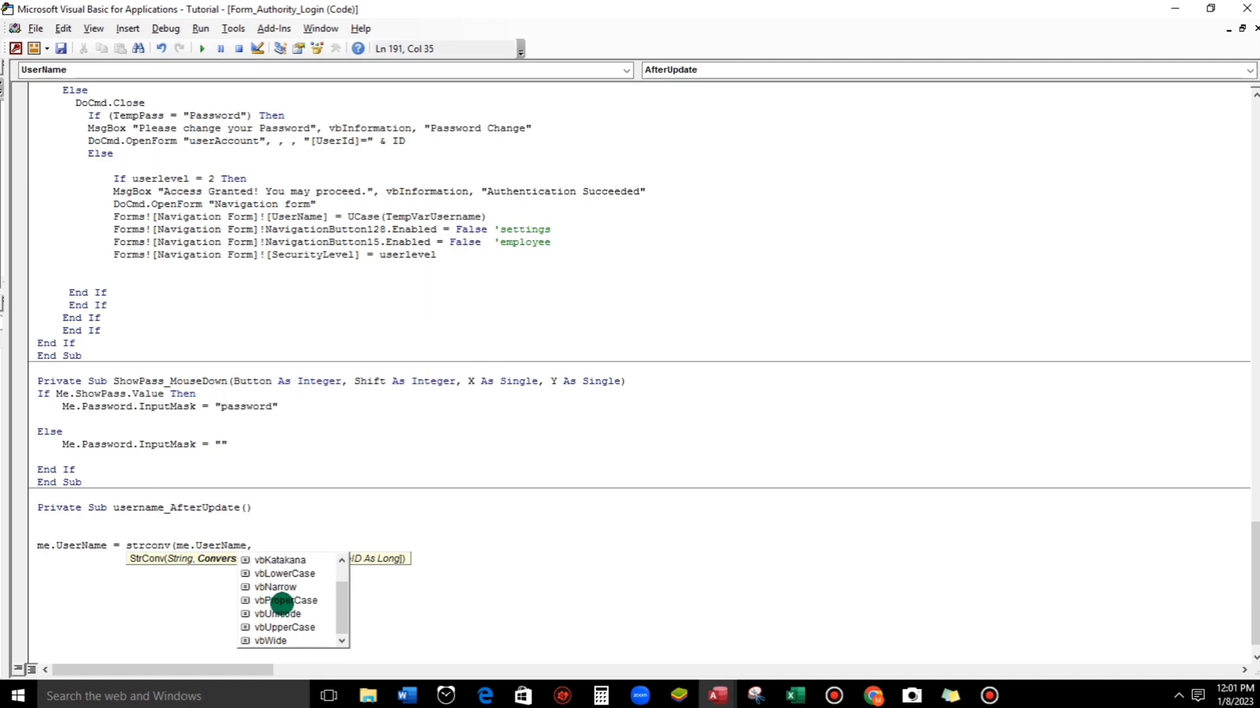
pyautogui.click(275, 601)
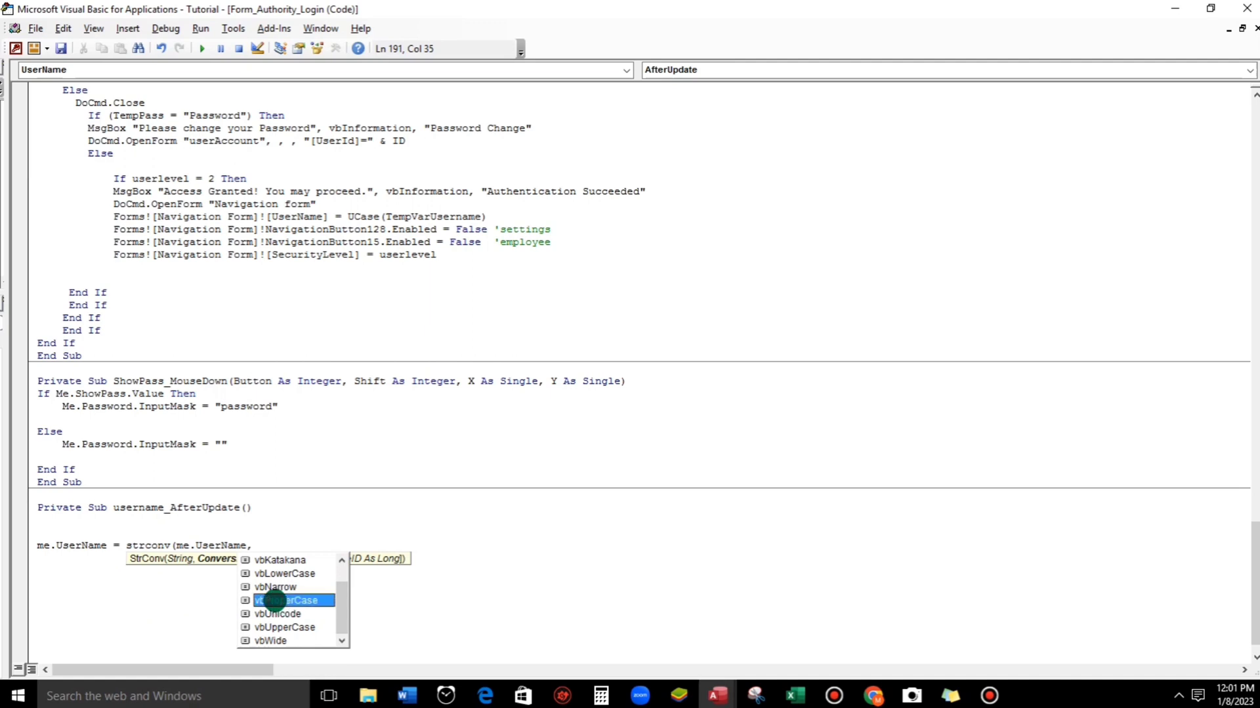
pyautogui.doubleClick(275, 600)
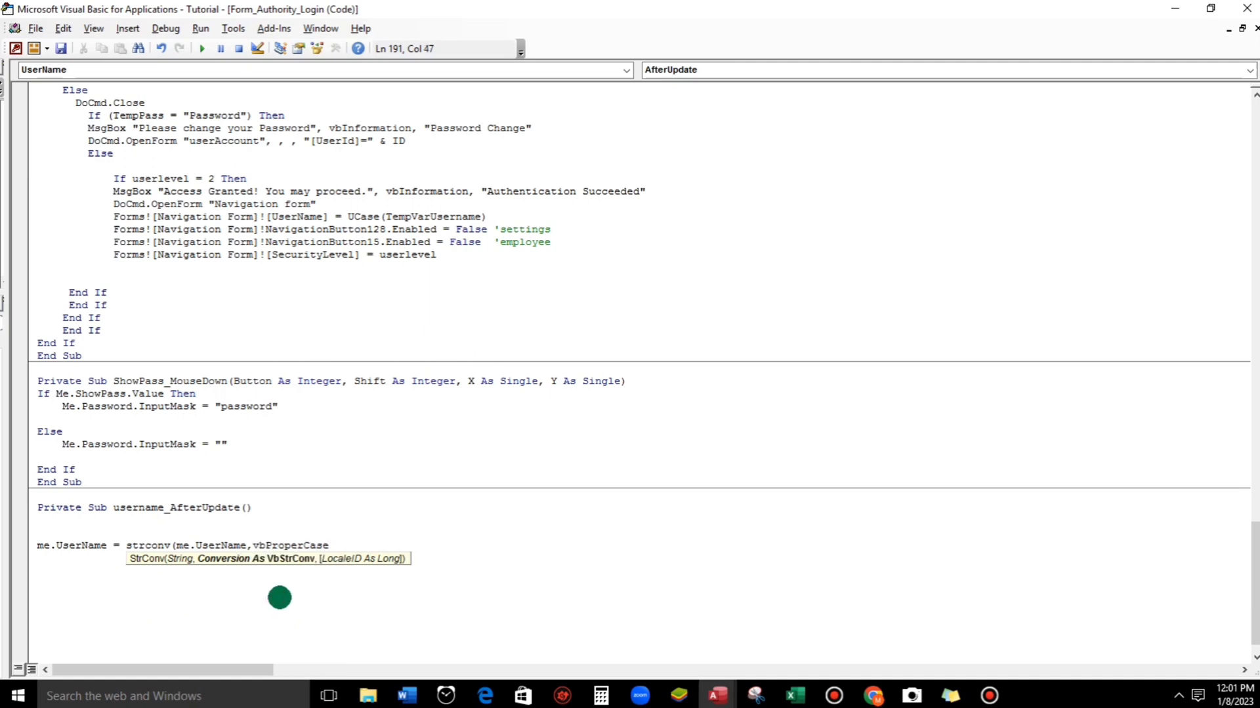
pyautogui.write(')')
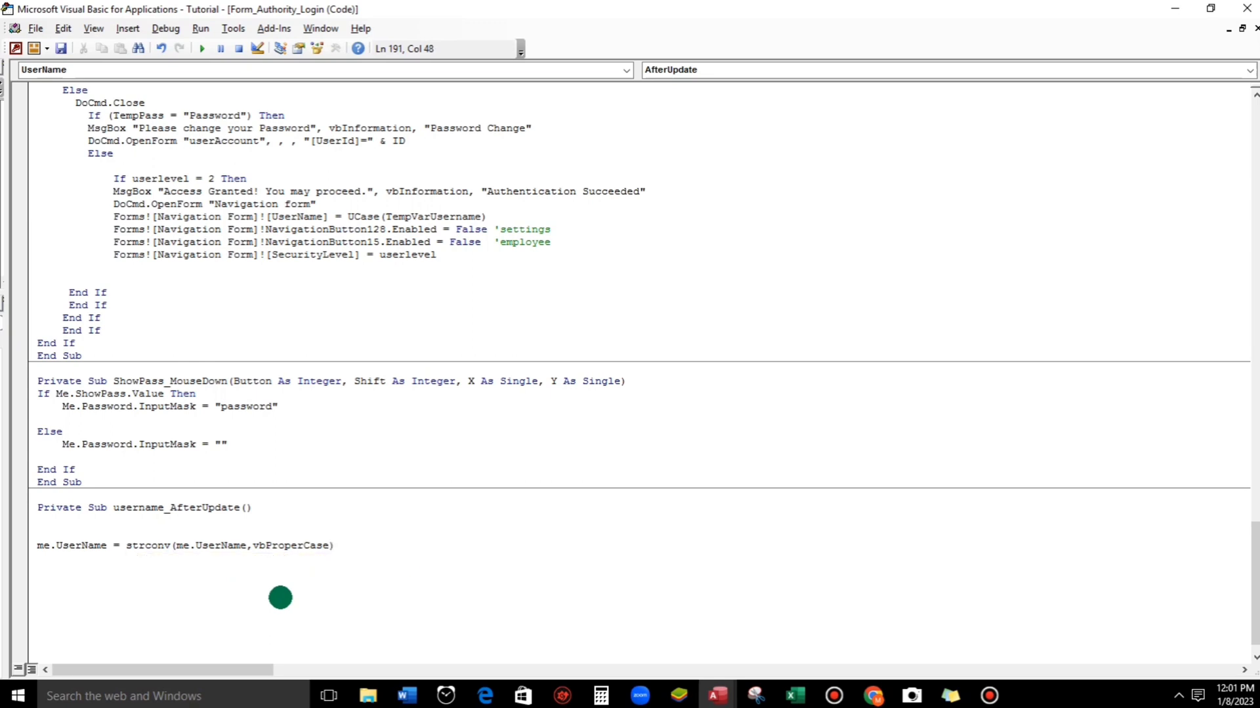
pyautogui.click(223, 585)
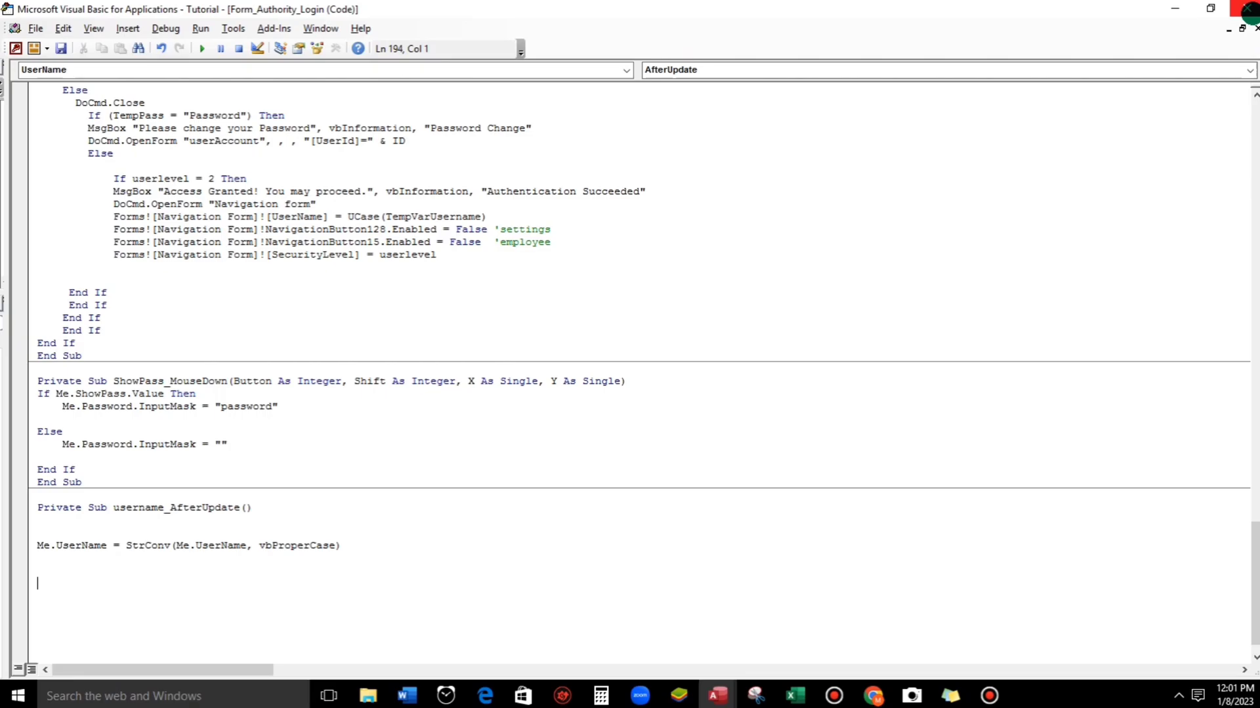
pyautogui.click(1249, 8)
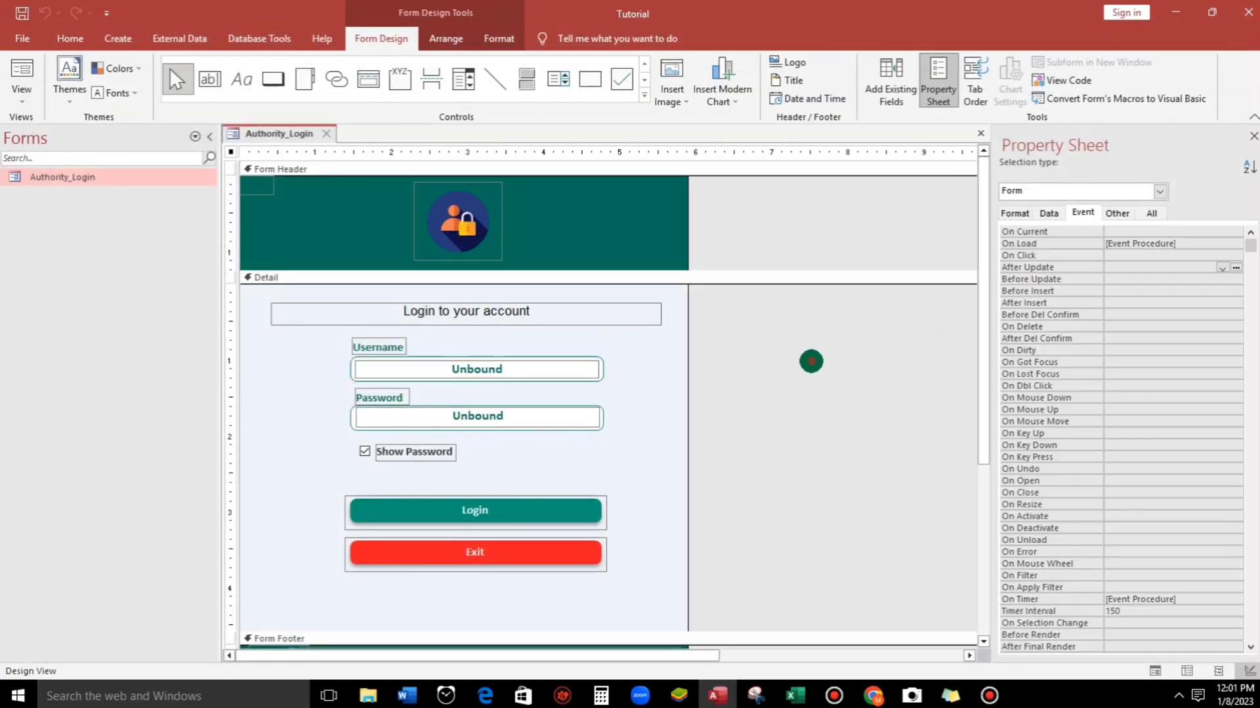
# Step: In Form View, enter a lowercase two-word username and tab out so it becomes proper case
pyautogui.click(17, 67)
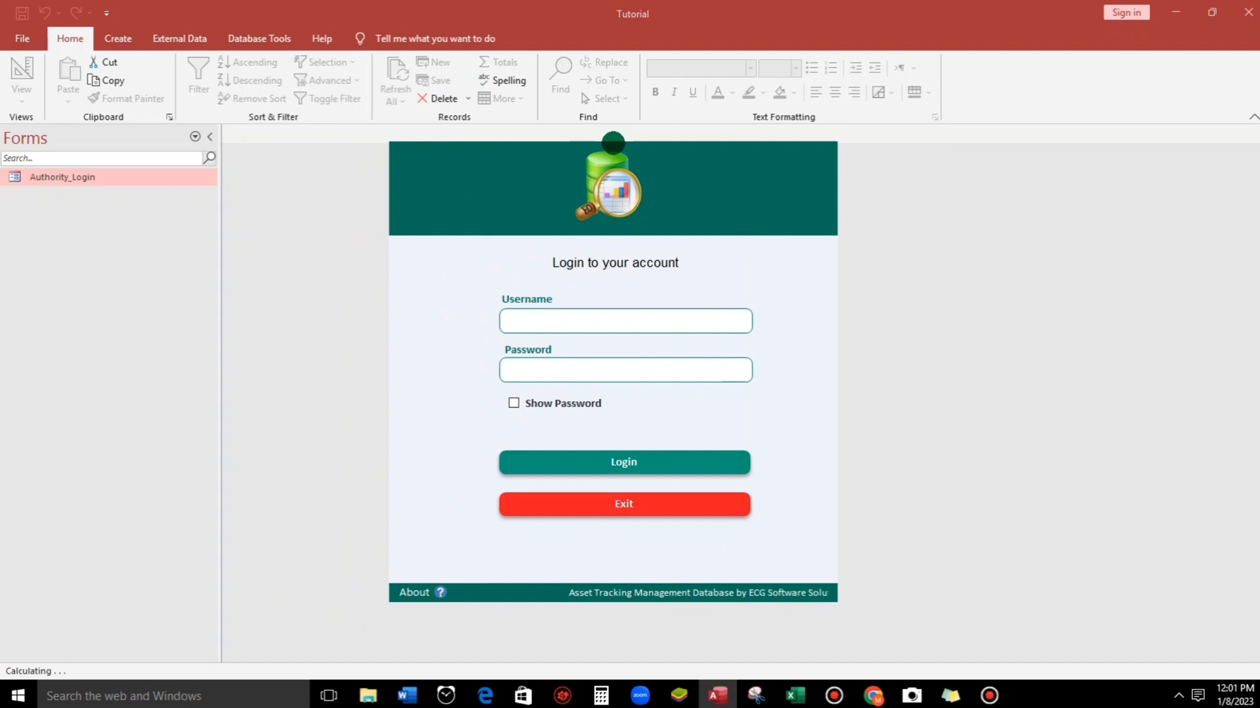
pyautogui.click(608, 316)
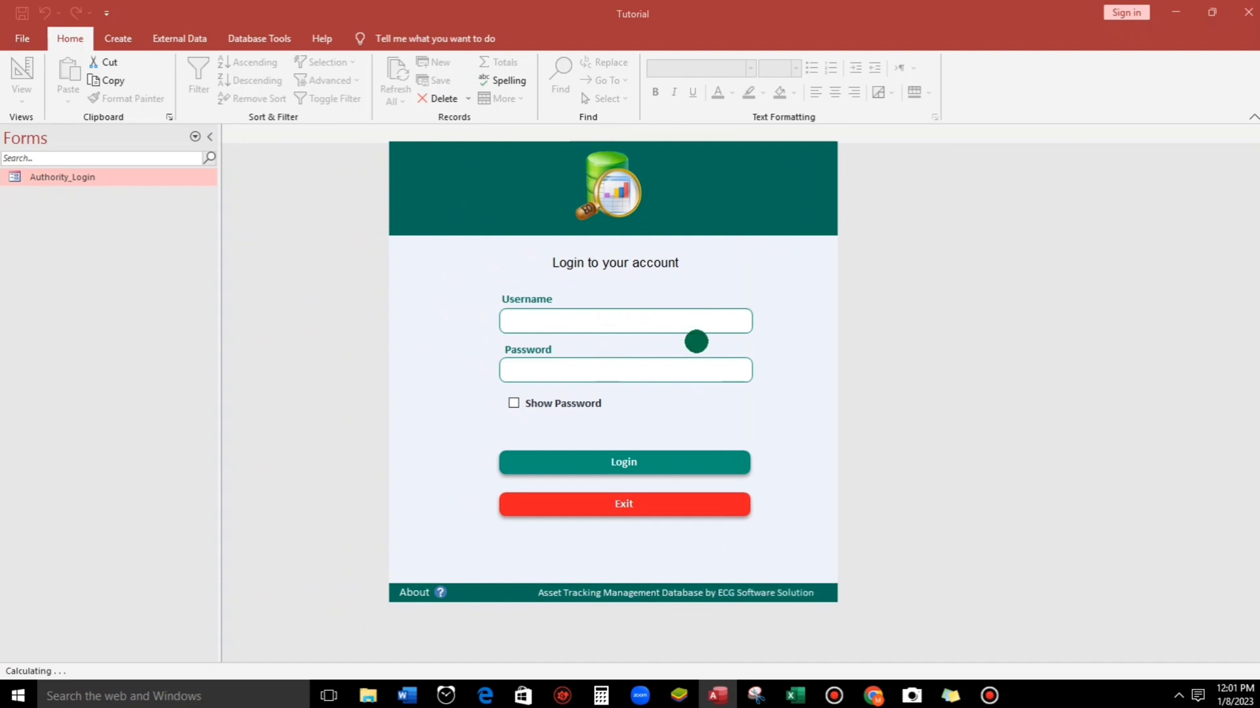
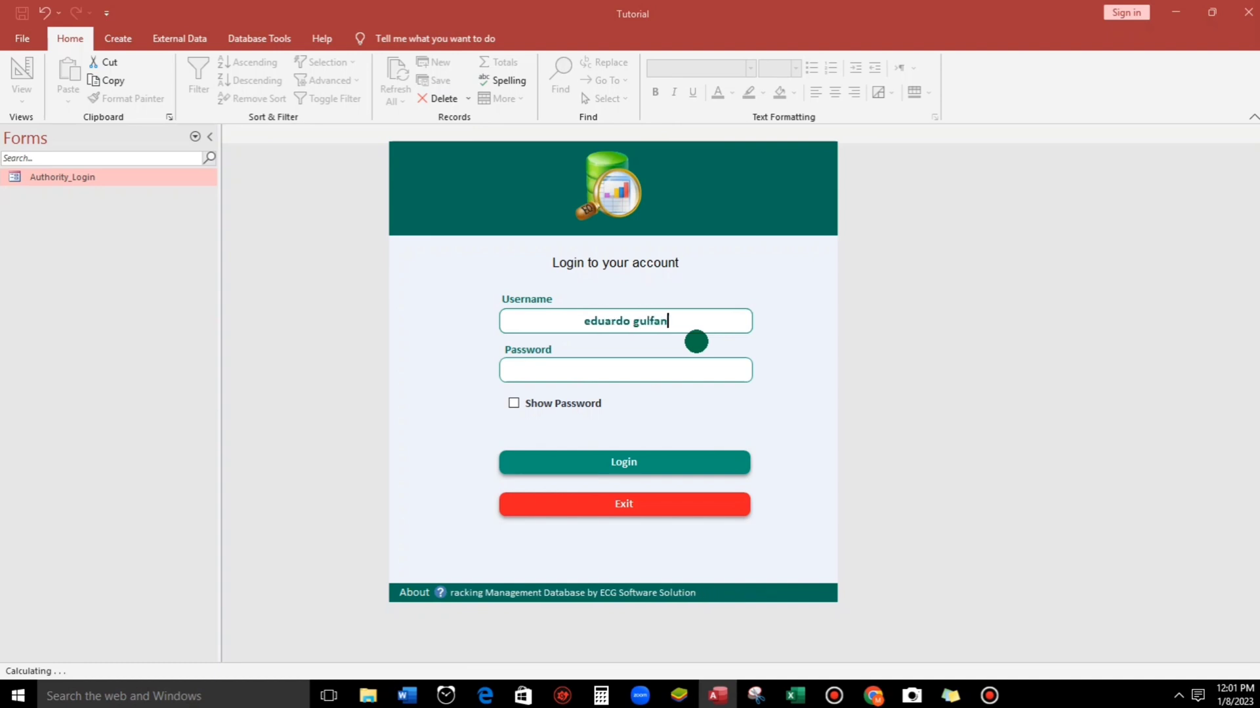
pyautogui.press('Tab')
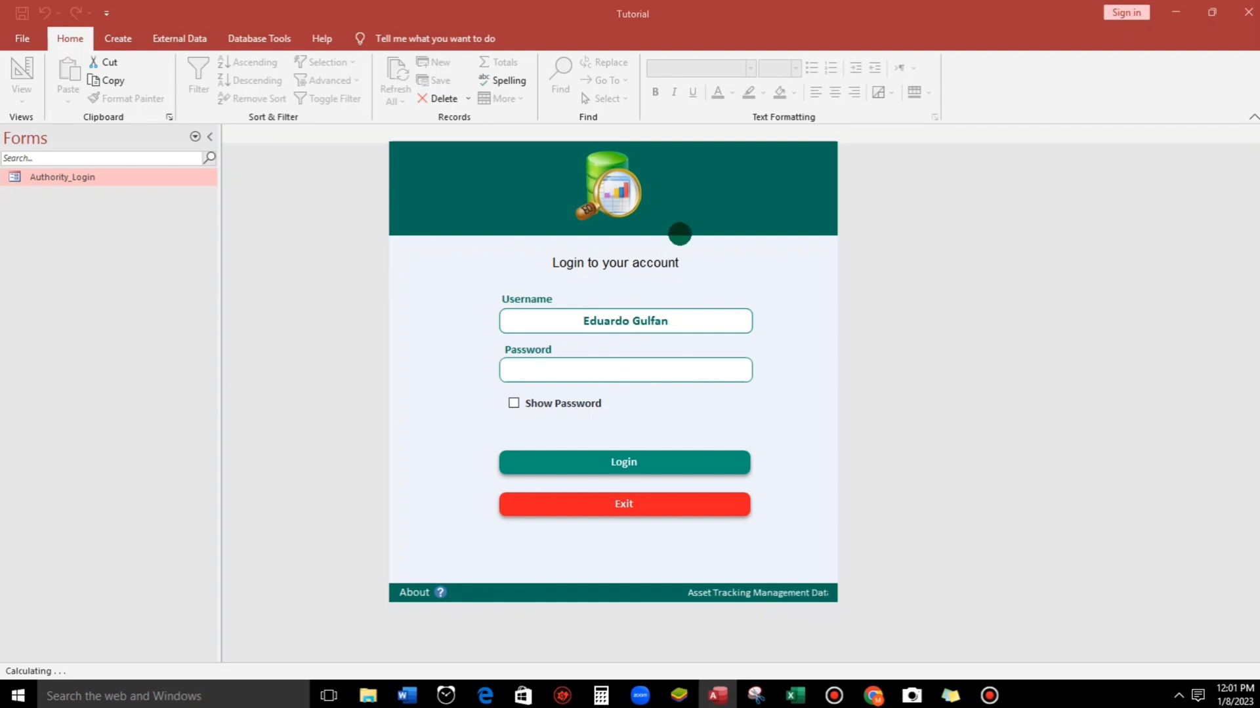
# Step: Close the login form, list Tables in the navigation pane, and review then close UserAccount
pyautogui.rightClick(703, 216)
pyautogui.click(759, 392)
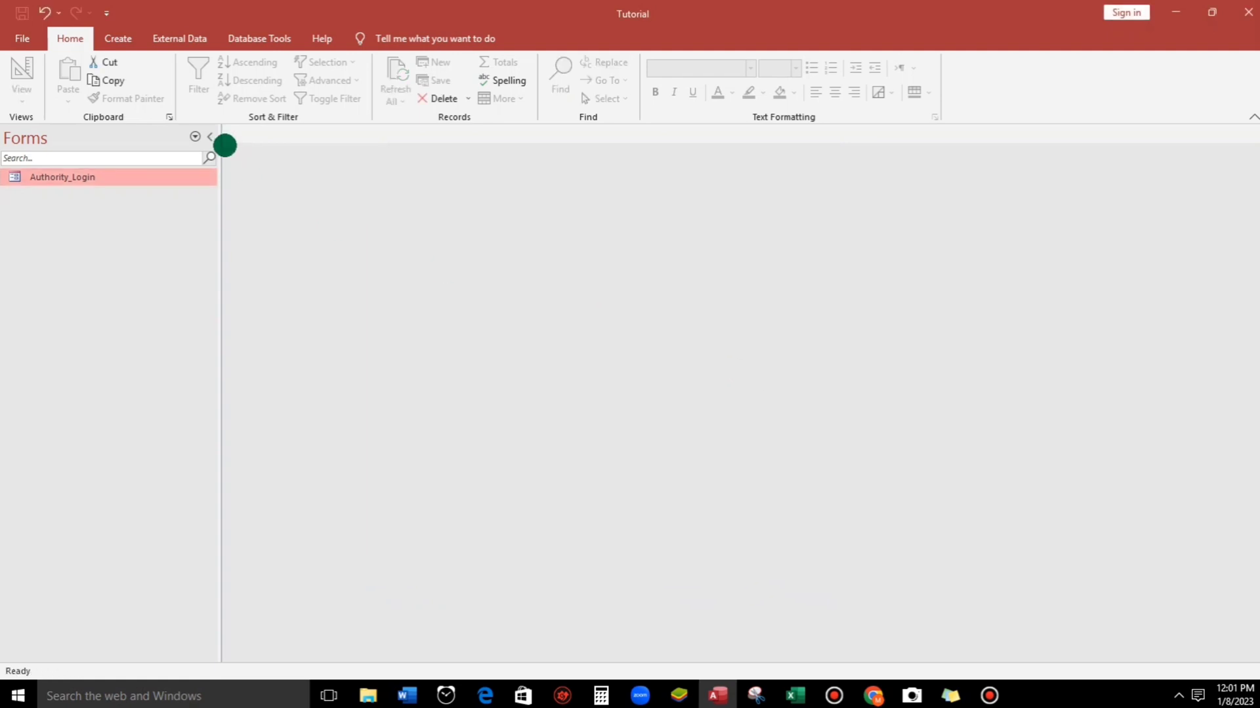
pyautogui.click(195, 137)
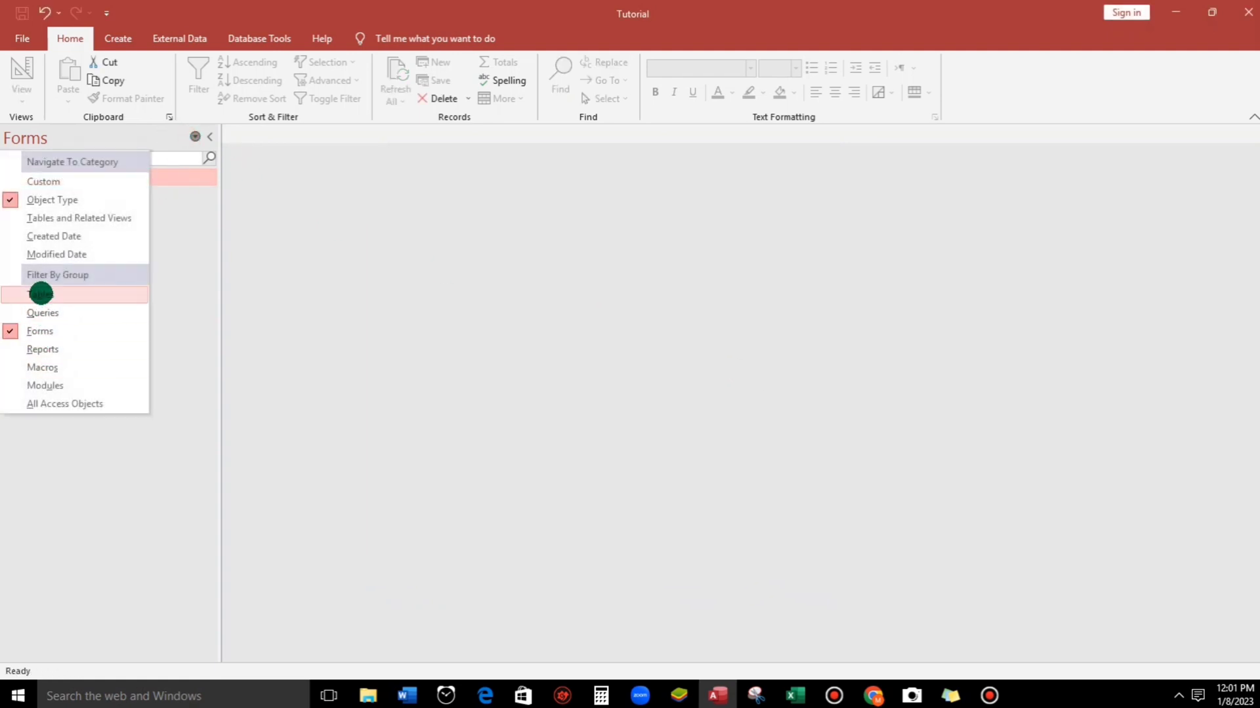
pyautogui.click(40, 293)
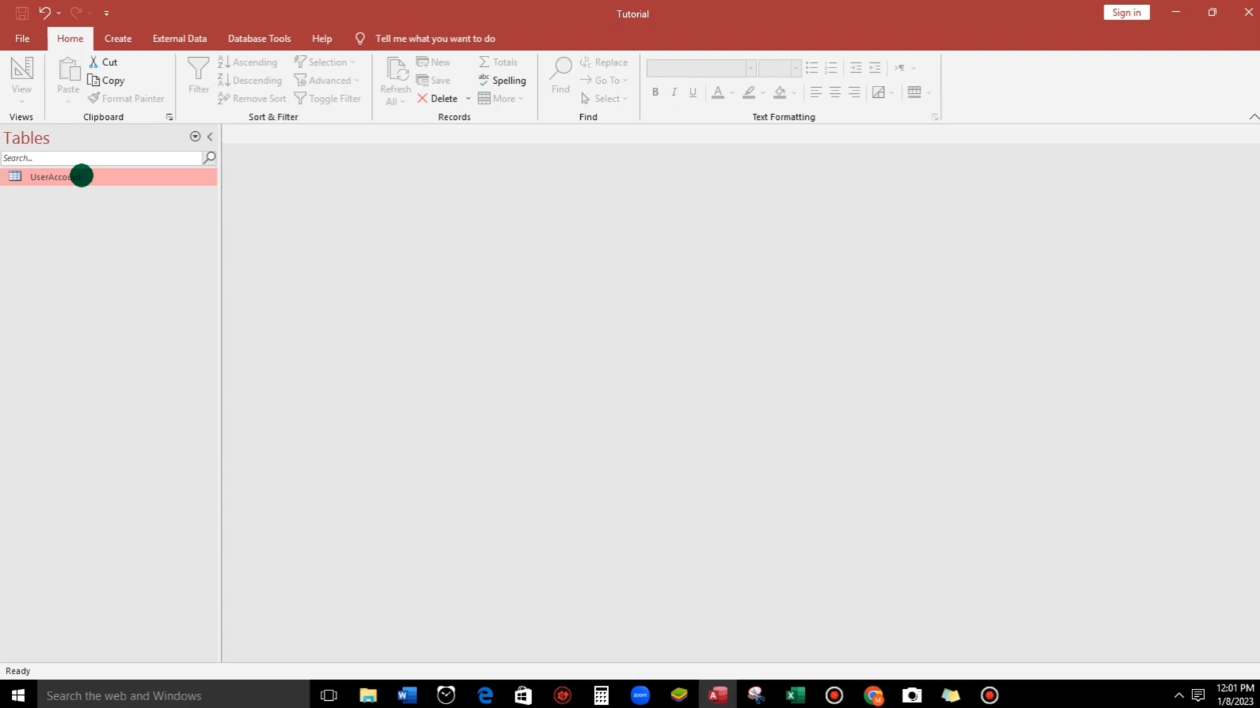
pyautogui.doubleClick(81, 176)
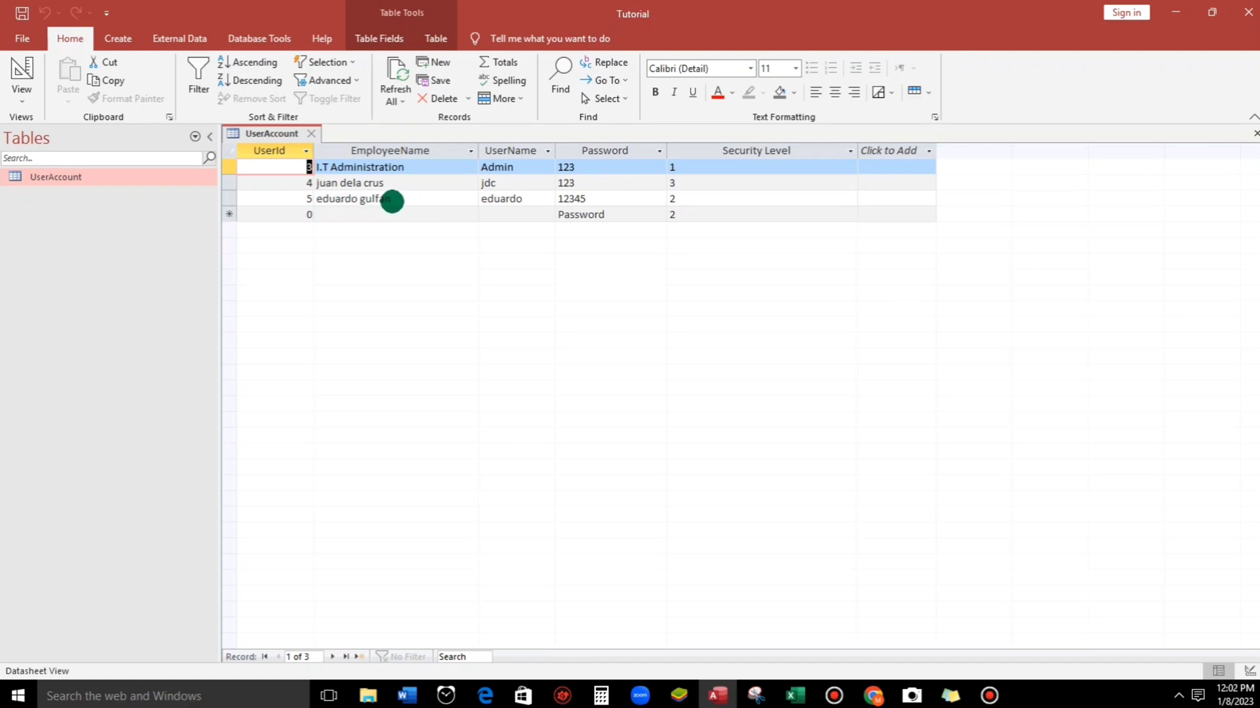
pyautogui.middleClick(308, 138)
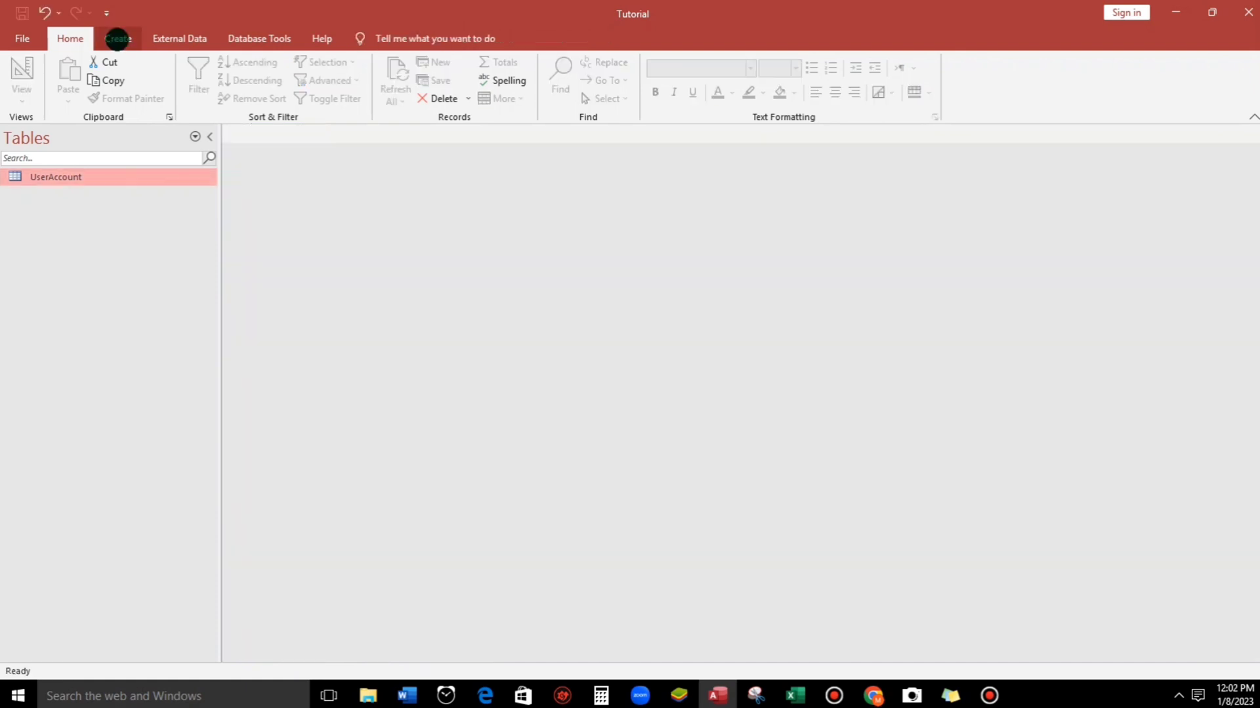
# Step: Build a Query Design query on UserAccount with all fields (*), preview it, and return to design
pyautogui.click(121, 38)
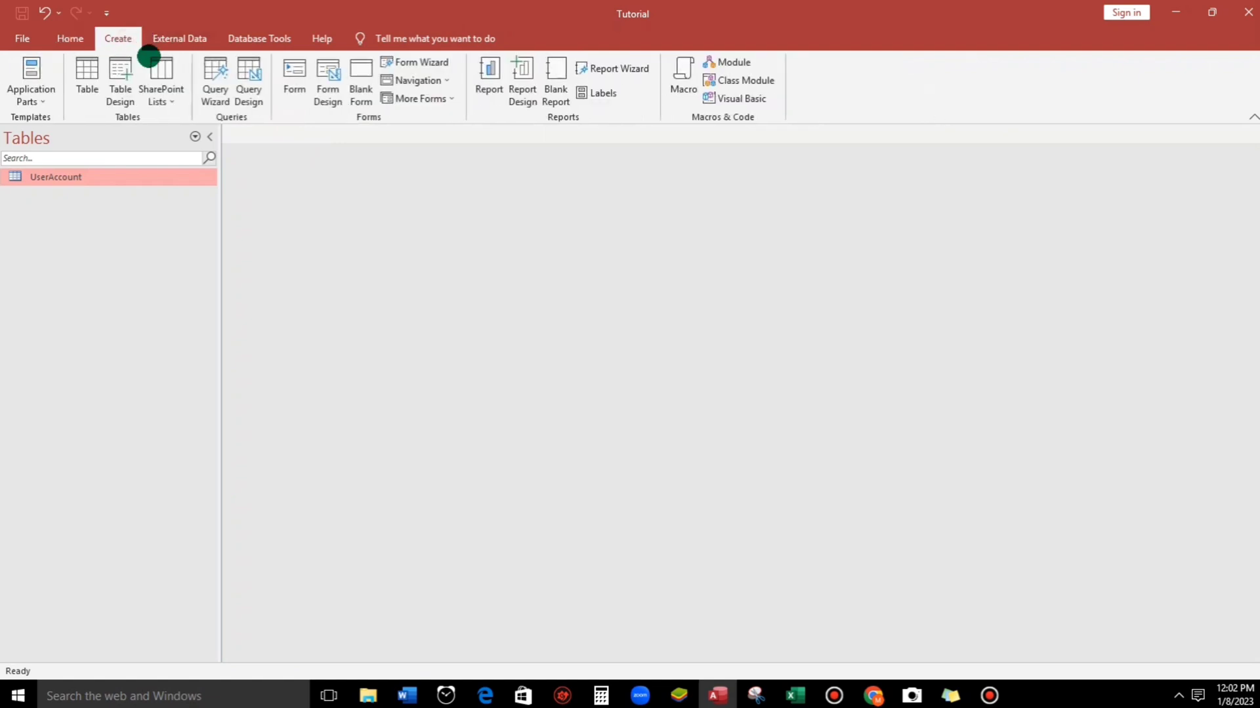
pyautogui.click(247, 72)
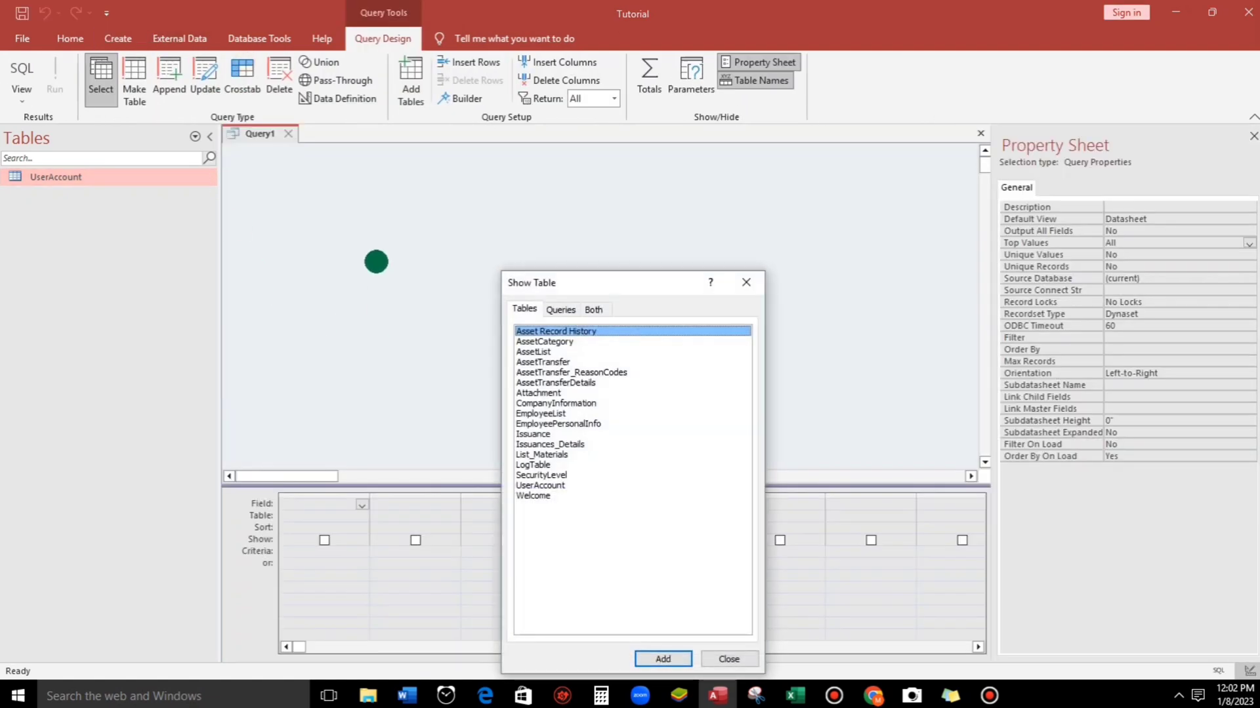
pyautogui.click(743, 287)
pyautogui.moveTo(48, 176); pyautogui.dragTo(365, 236)
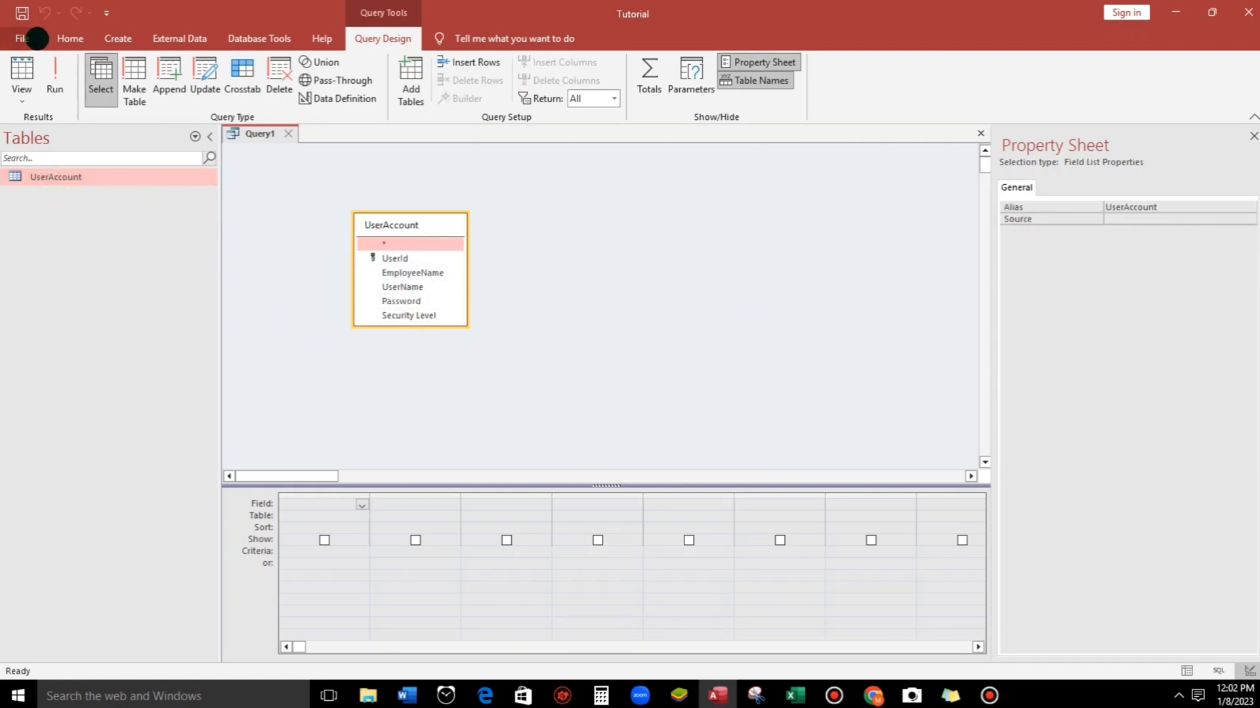
pyautogui.moveTo(386, 241); pyautogui.dragTo(313, 505)
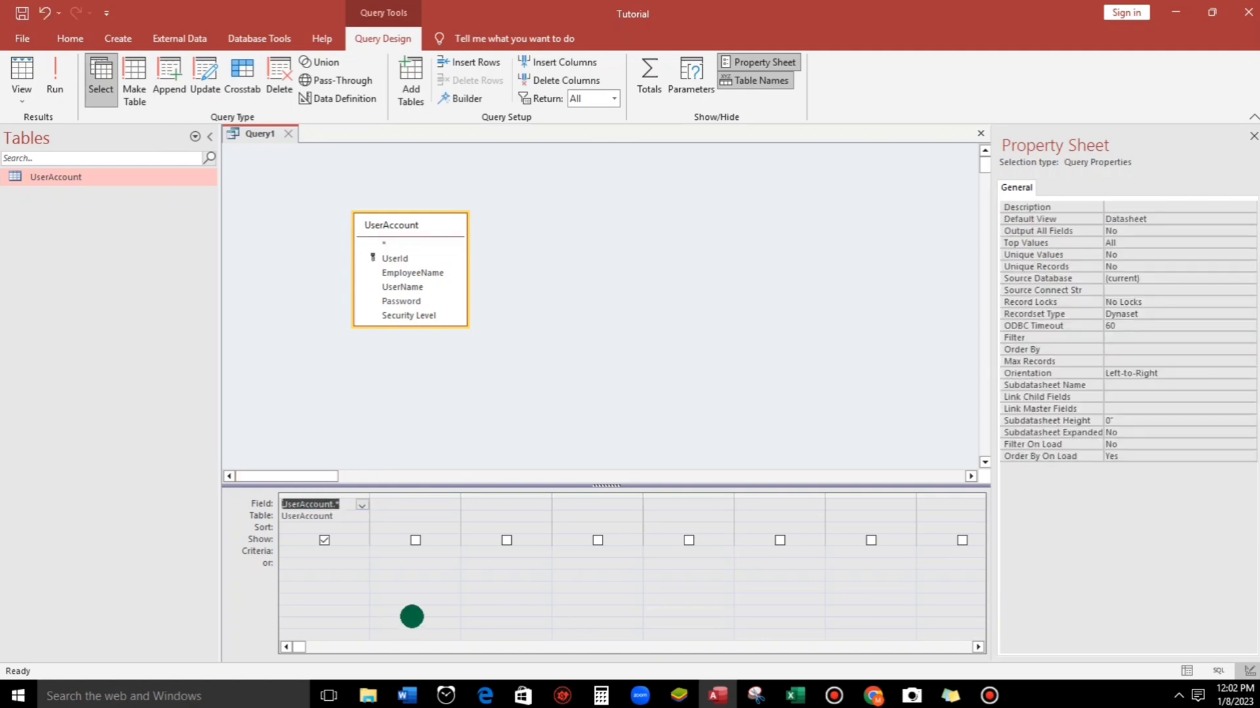
pyautogui.click(425, 612)
pyautogui.click(21, 76)
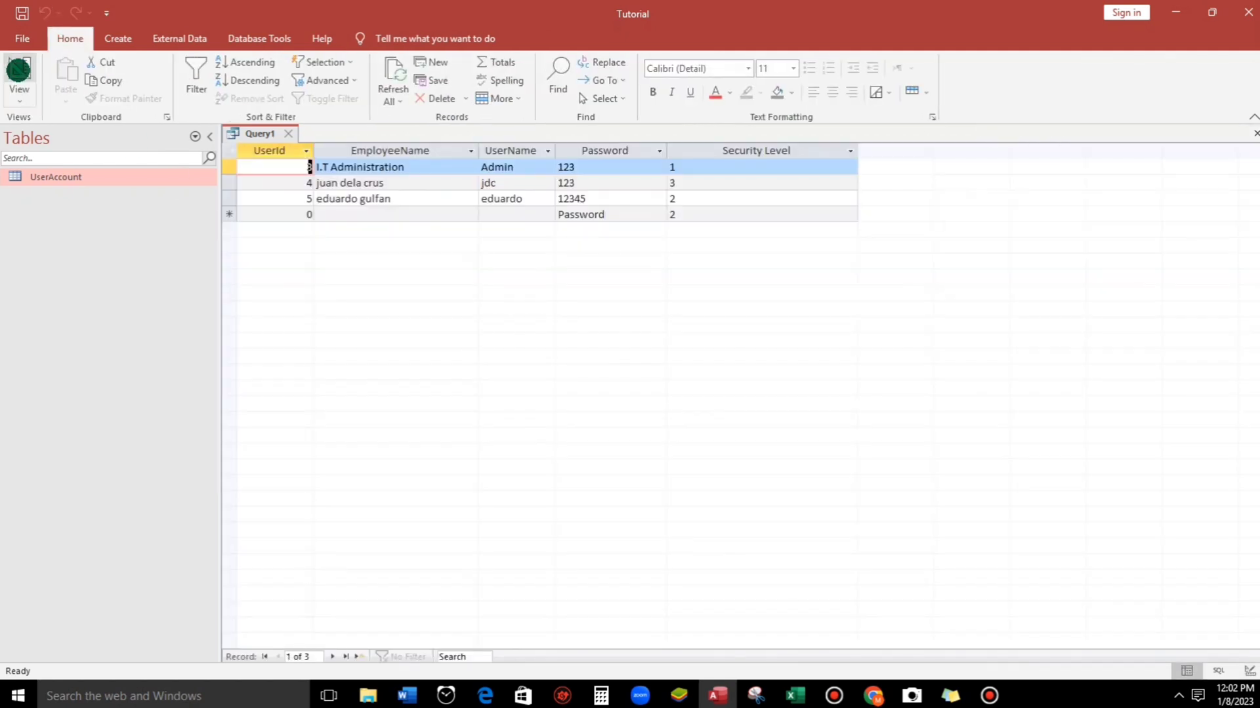
pyautogui.click(21, 76)
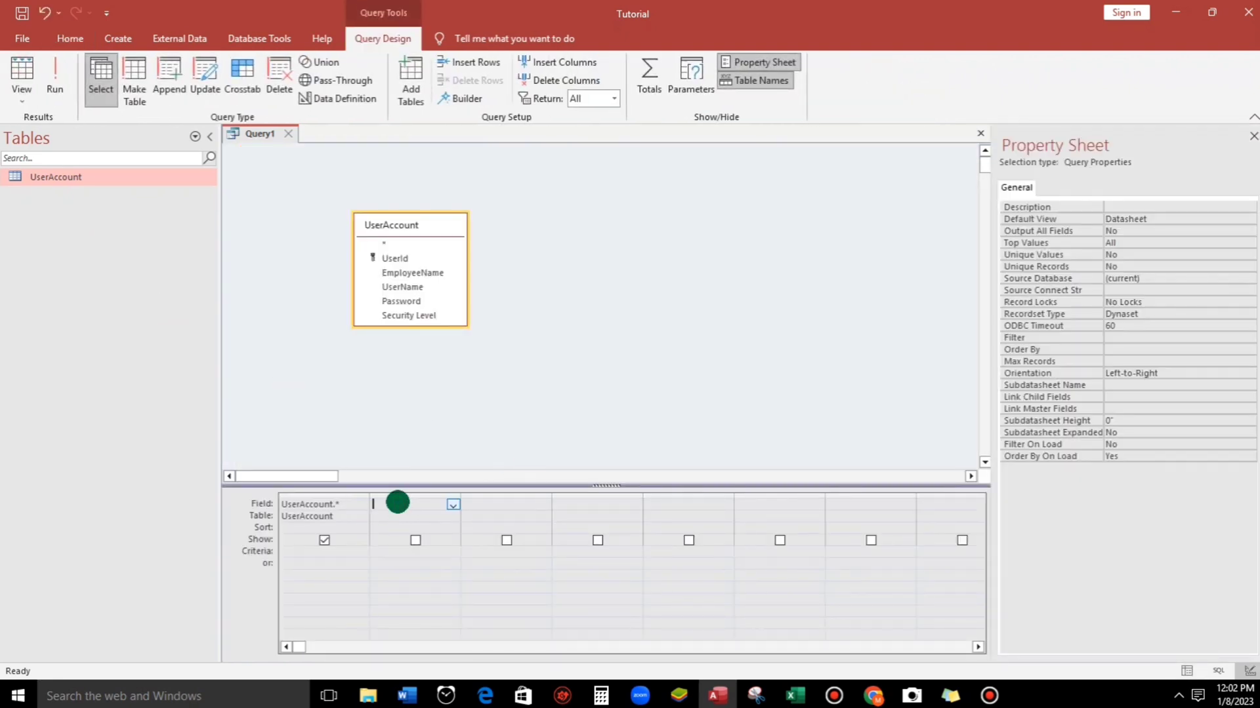
# Step: Enter EmpName:StrConv(EmployeeName,3) in the second query column through the Zoom box
pyautogui.rightClick(397, 502)
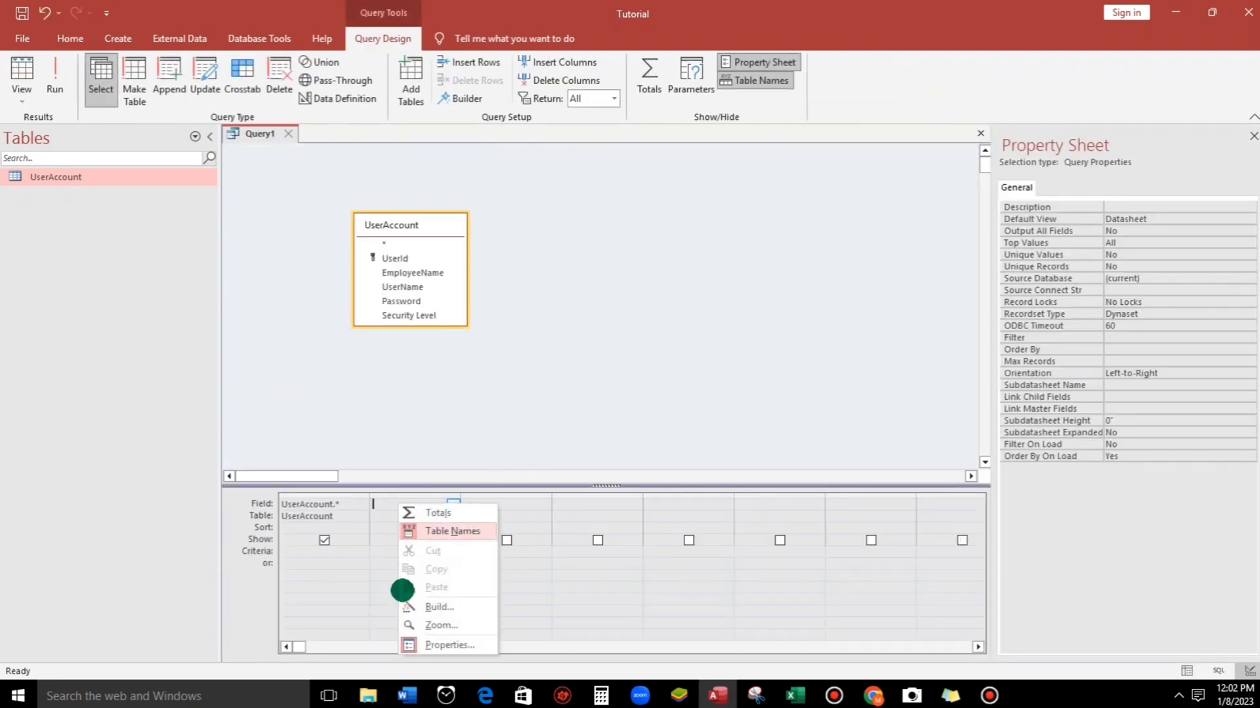
pyautogui.click(438, 625)
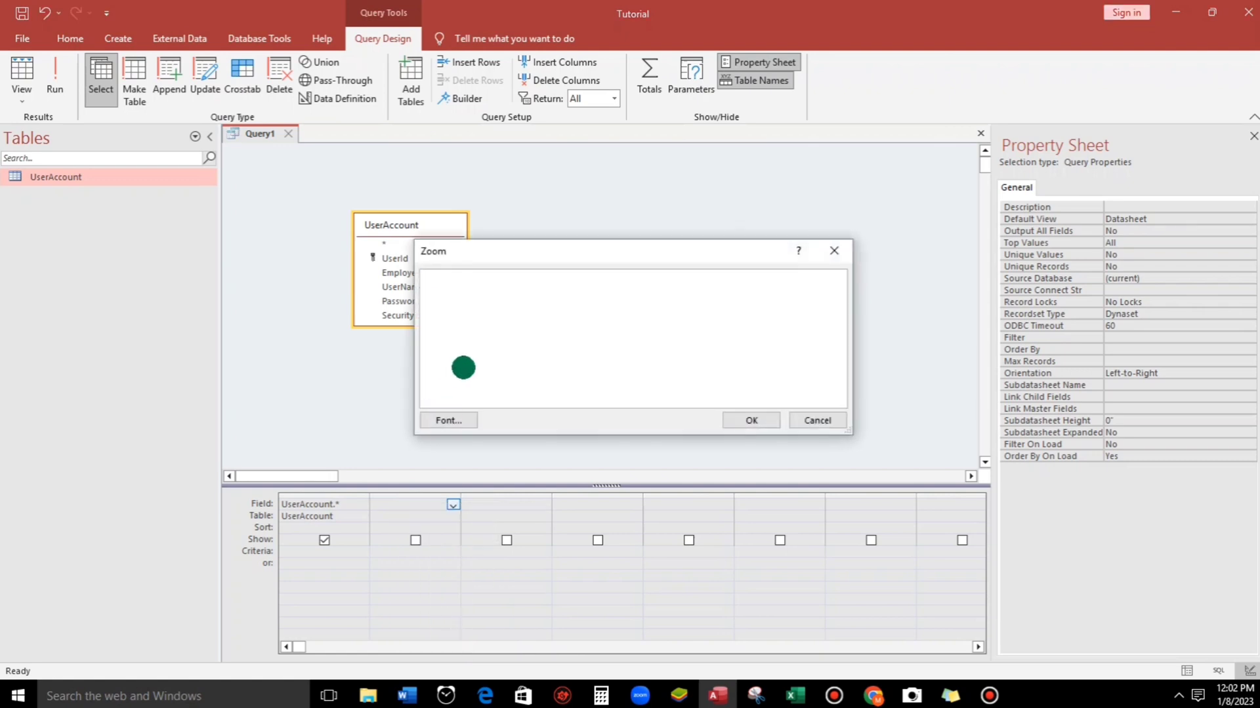
pyautogui.moveTo(497, 248); pyautogui.dragTo(570, 204)
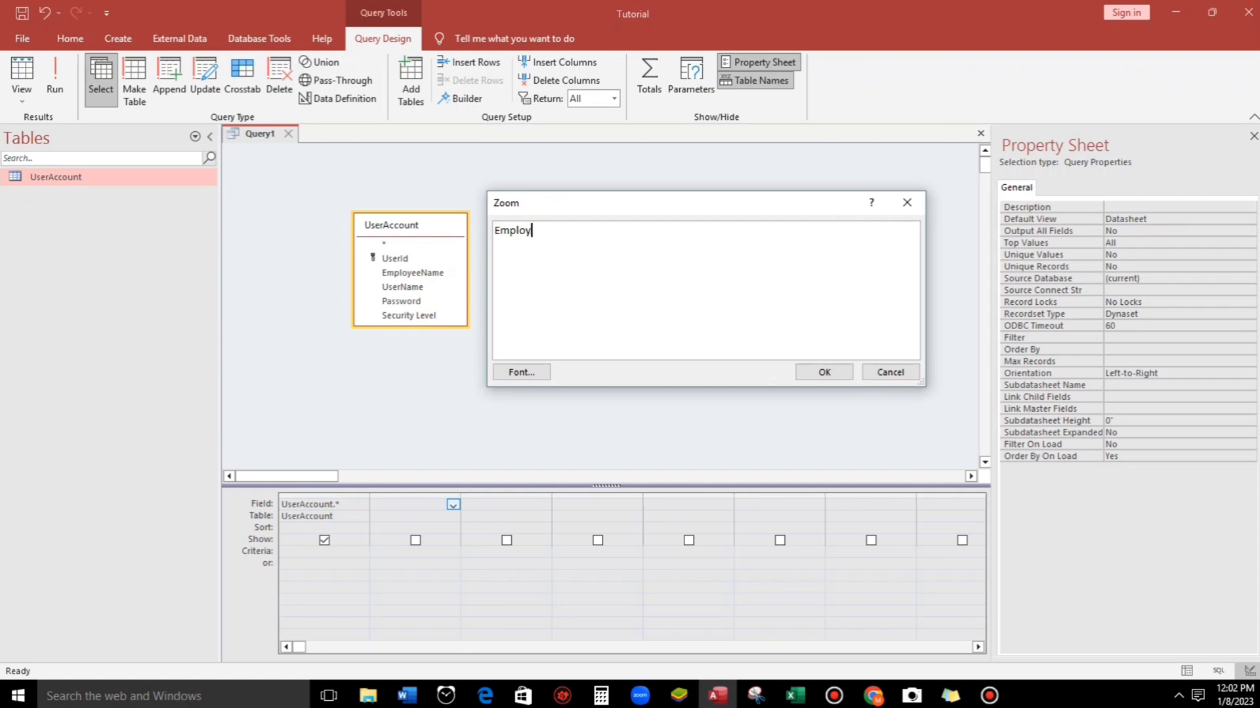
pyautogui.write('ame')
pyautogui.write(':St')
pyautogui.write('rConv(')
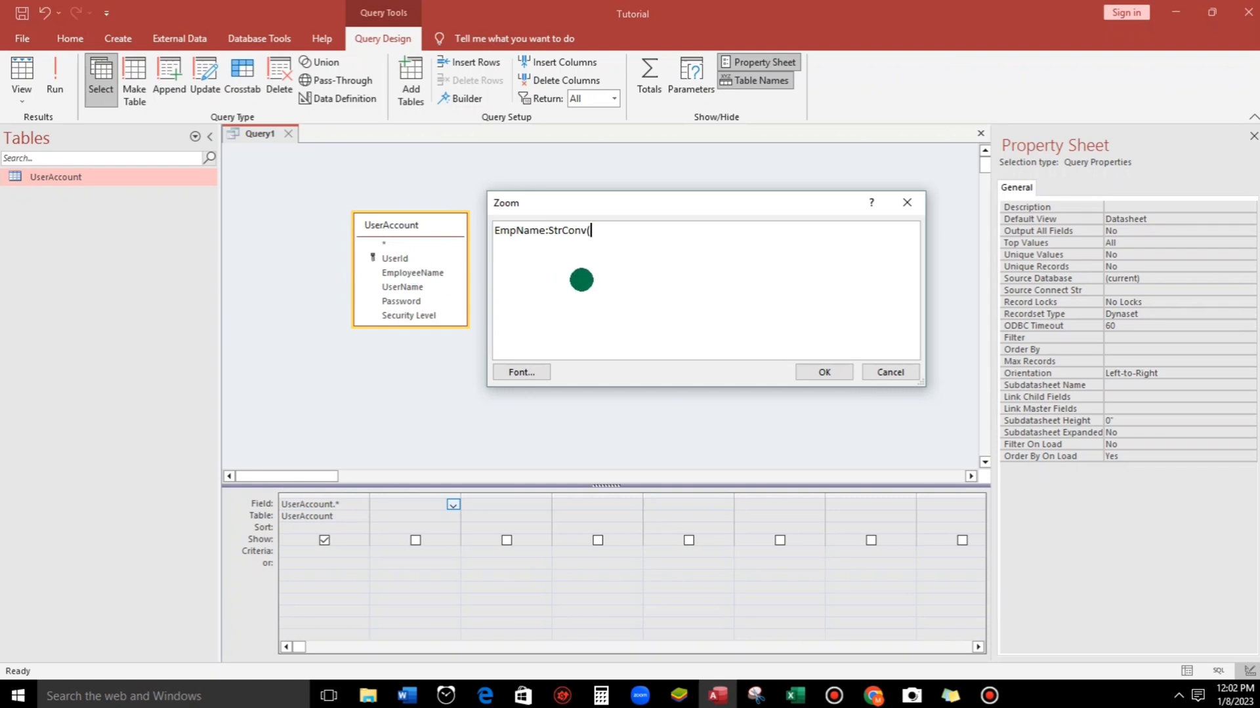
pyautogui.write('Employee')
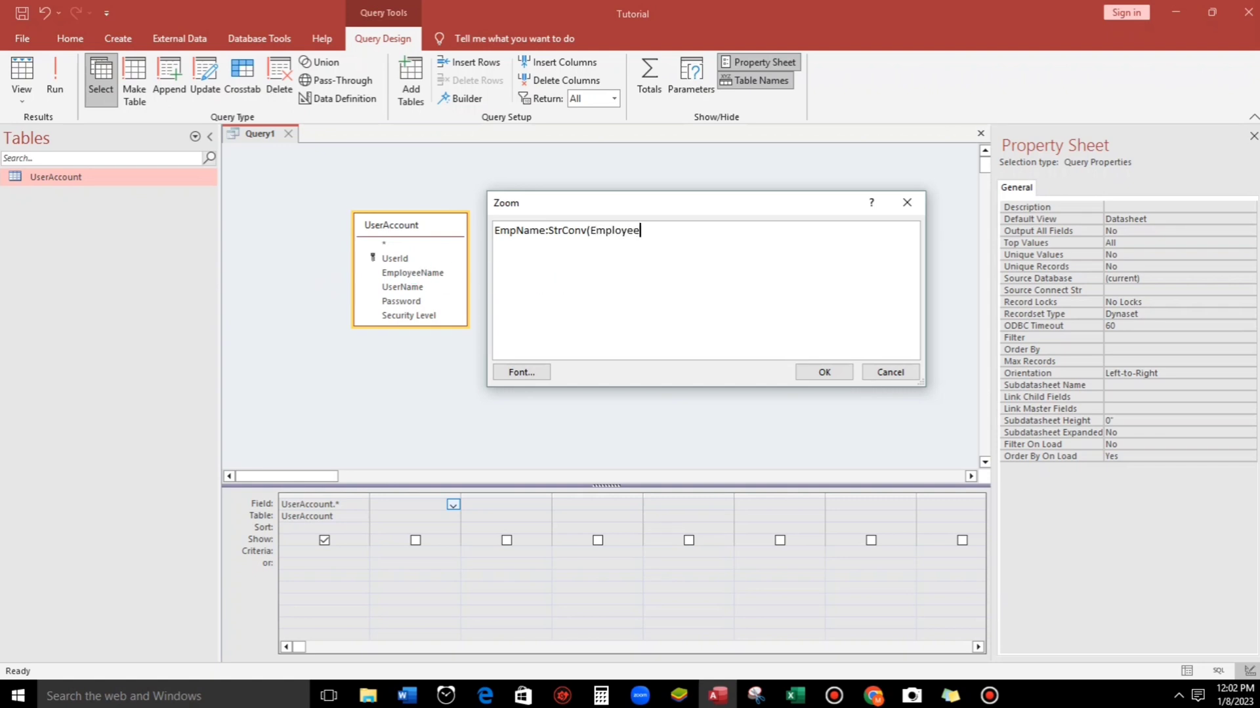
pyautogui.write('Name')
pyautogui.write(',')
pyautogui.press('Num_Lock')
pyautogui.write('3')
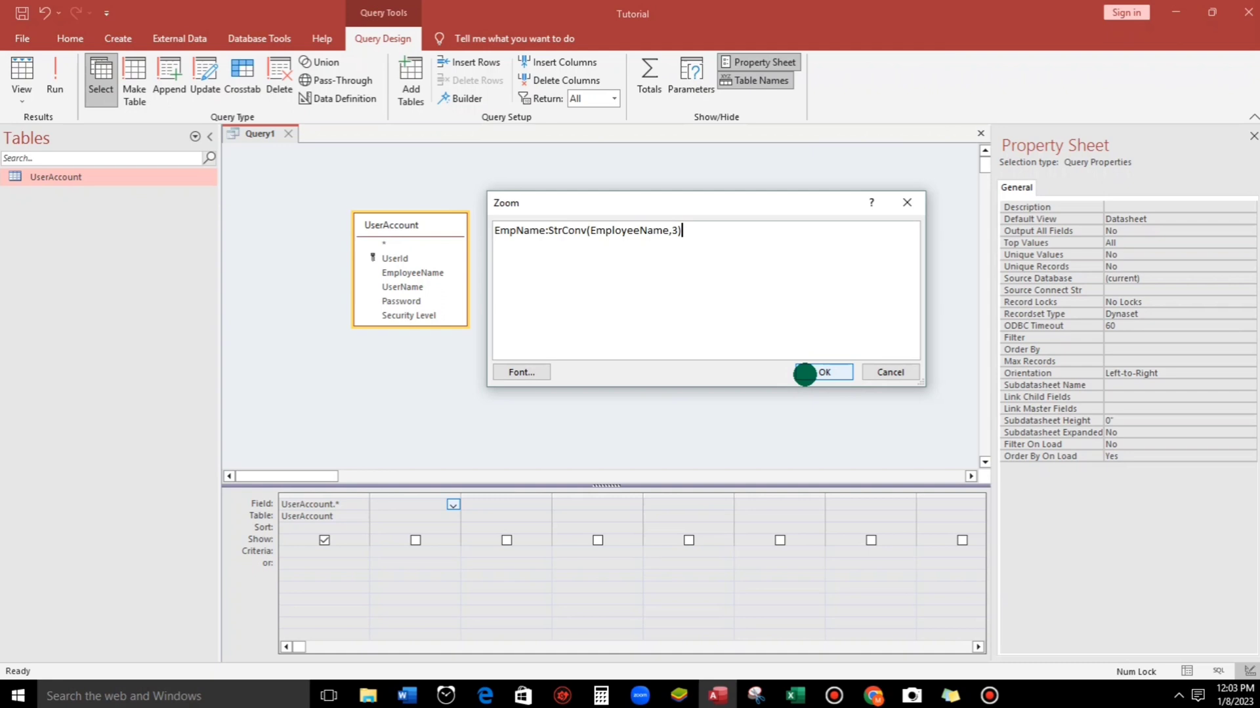
pyautogui.click(804, 375)
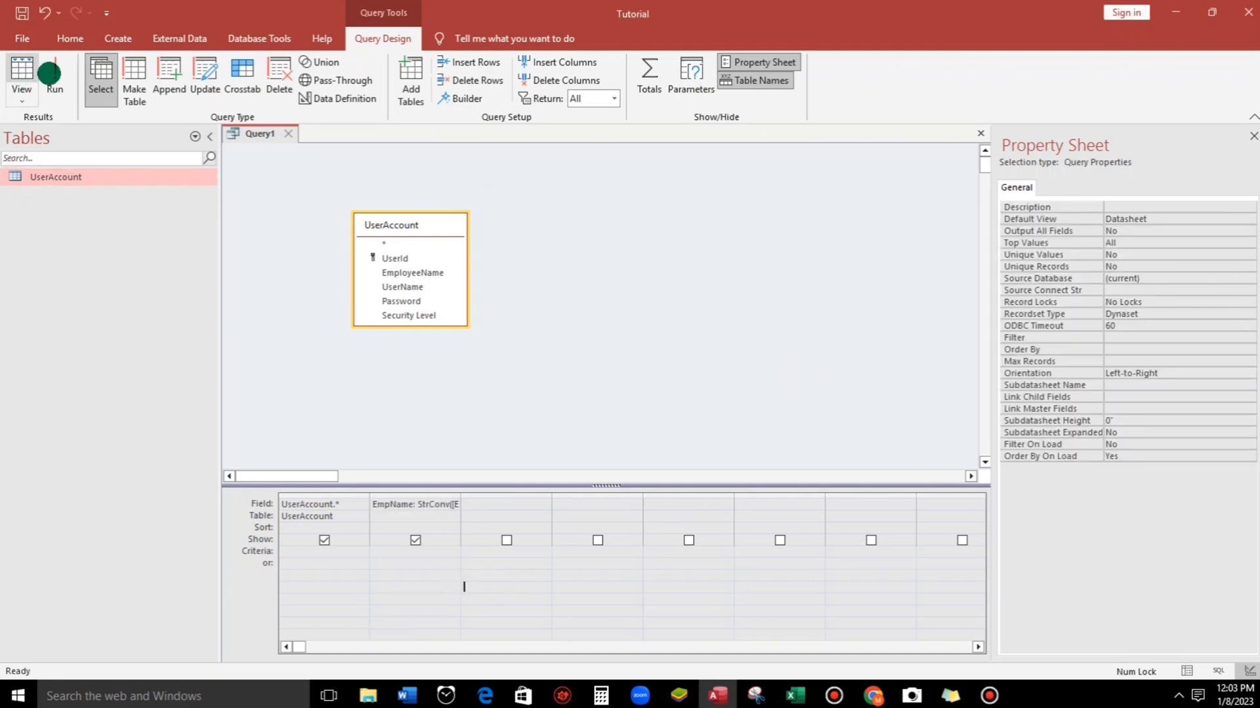
# Step: Run the query and autofit the EmpName column to show the proper-case names
pyautogui.click(52, 73)
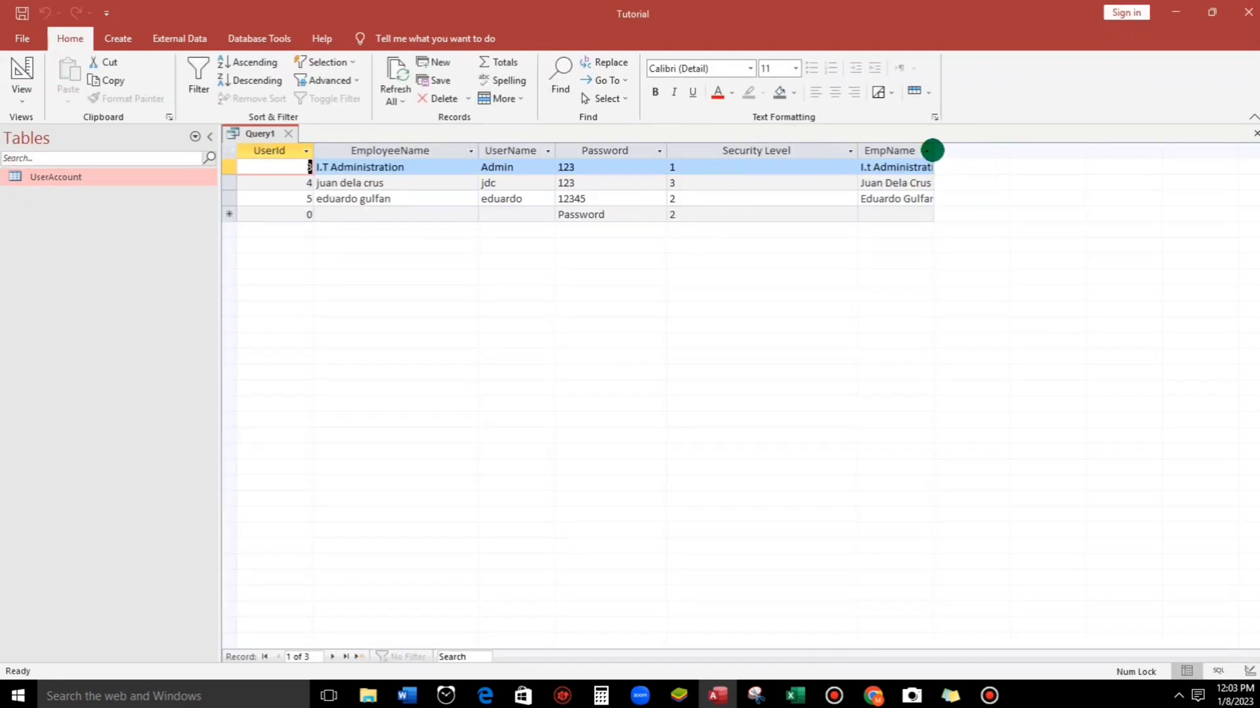
pyautogui.doubleClick(934, 150)
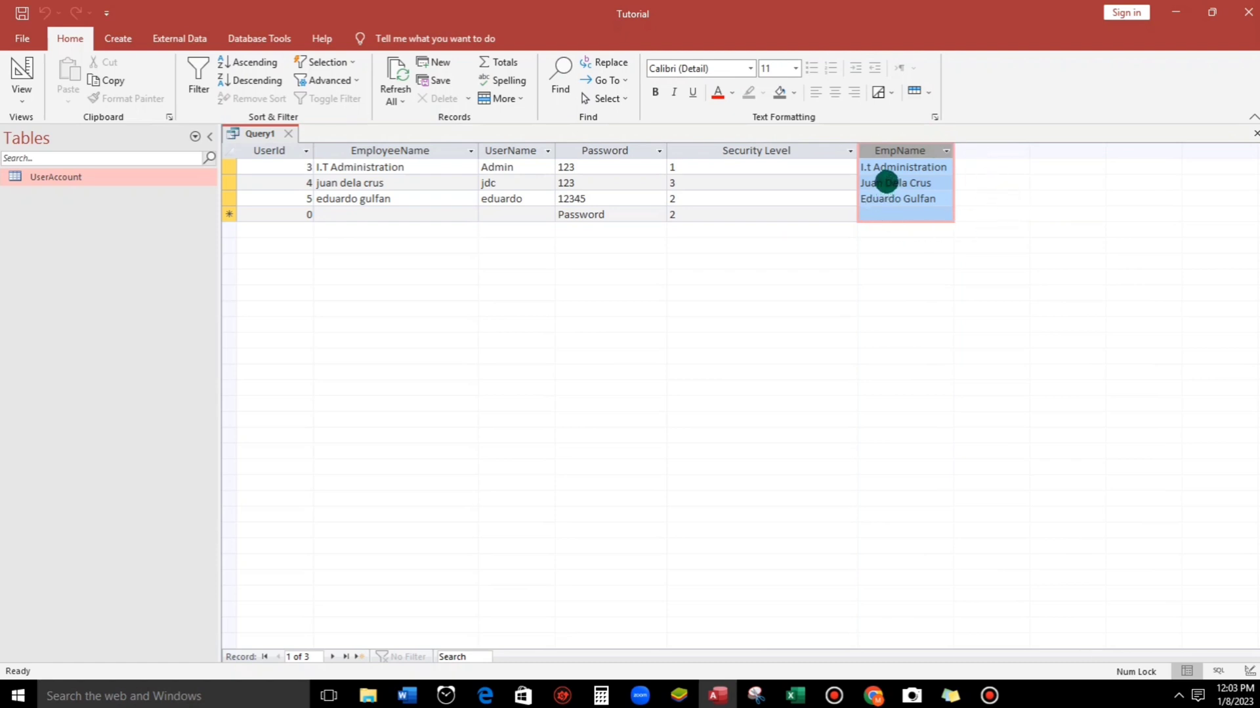
pyautogui.click(882, 214)
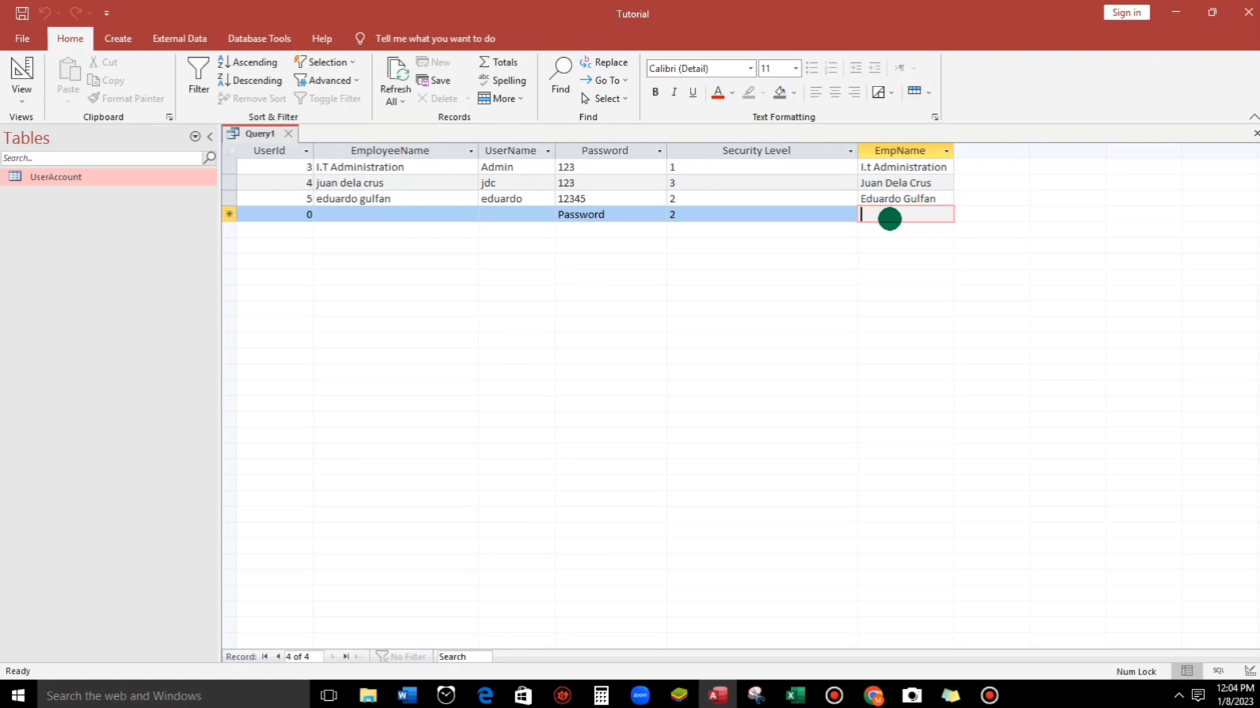